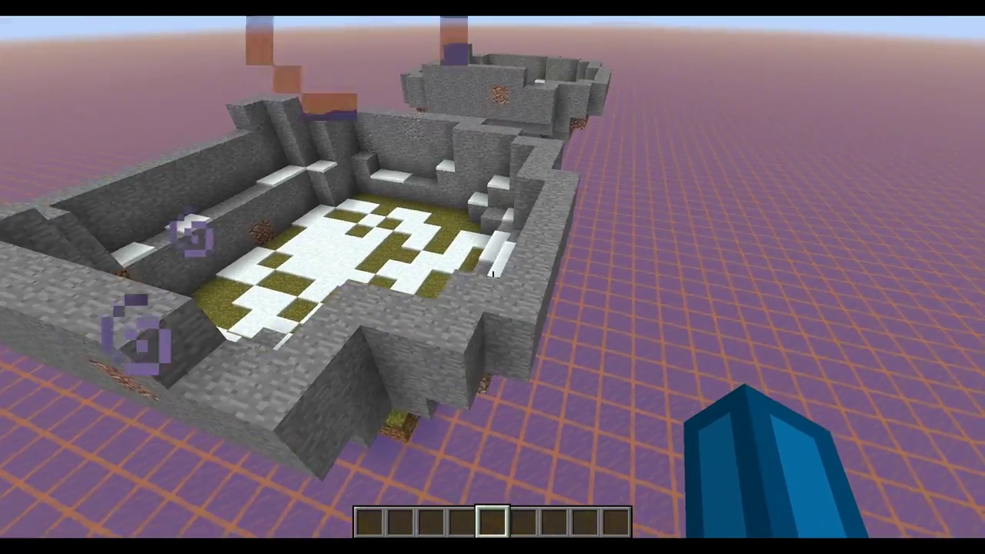
# Step: Pick the stone block from the enclosure's wall and place a stone block on its top edge
pyautogui.scroll(1, 493, 277)
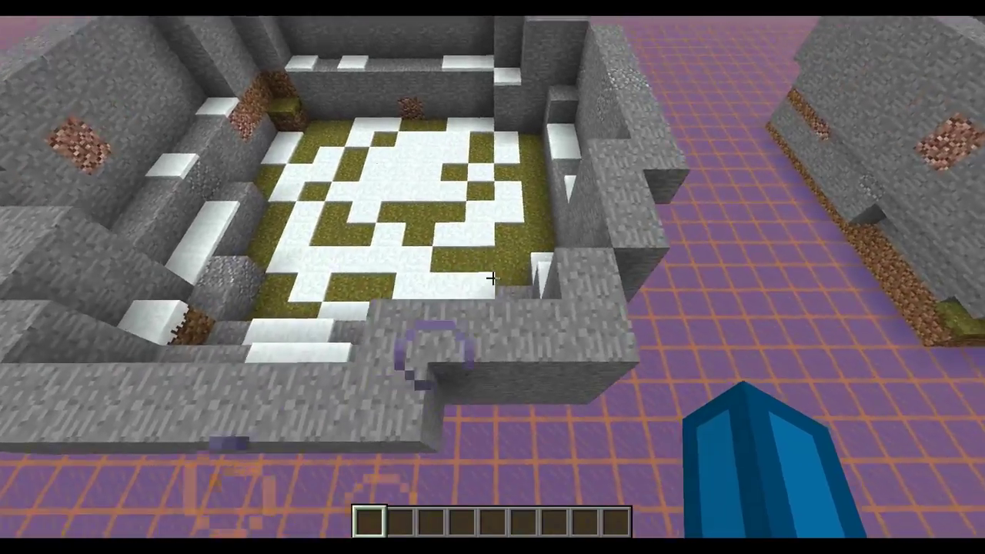
pyautogui.press('d')
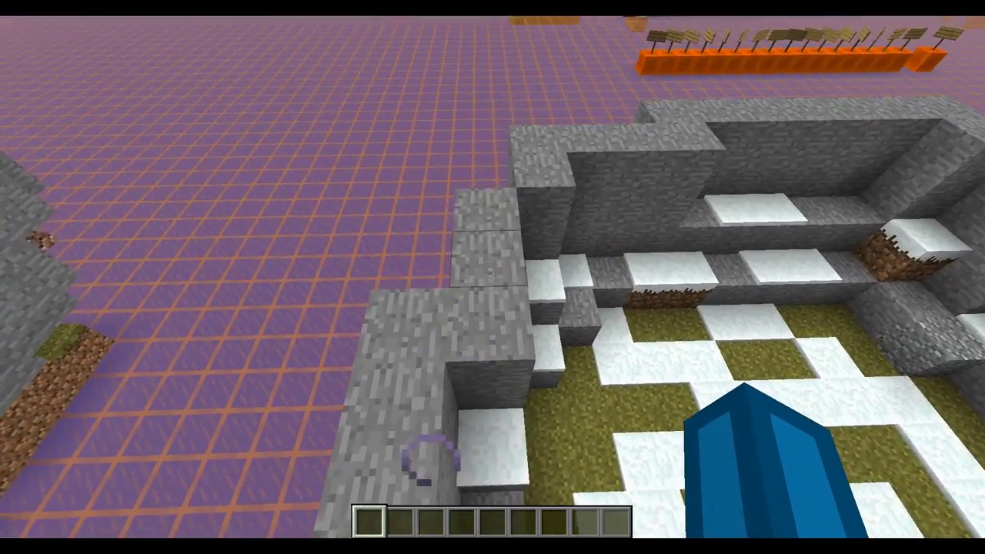
pyautogui.middleClick(493, 278)
pyautogui.rightClick(493, 277)
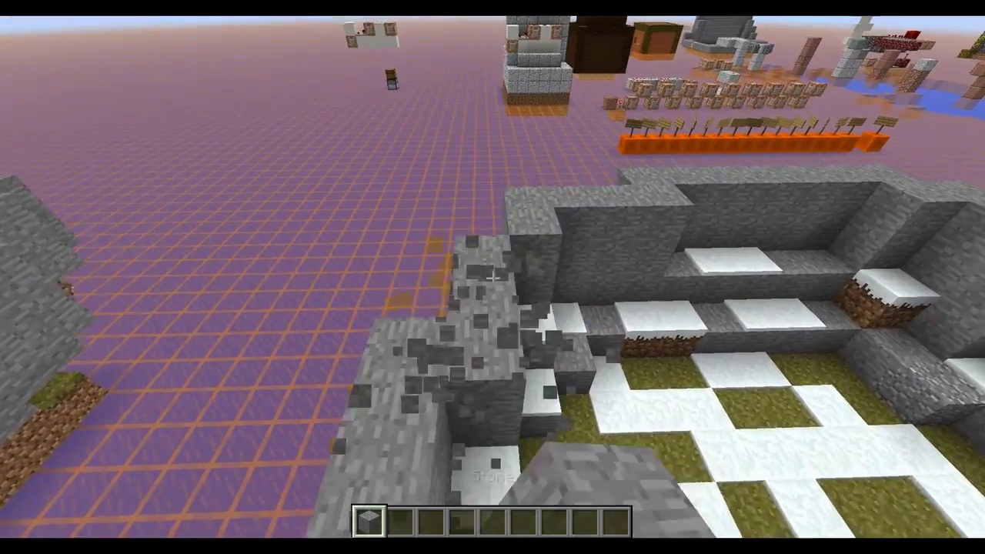
# Step: Search the creative inventory for "gol" and put a Block of Gold in the second hotbar slot
pyautogui.write('e')
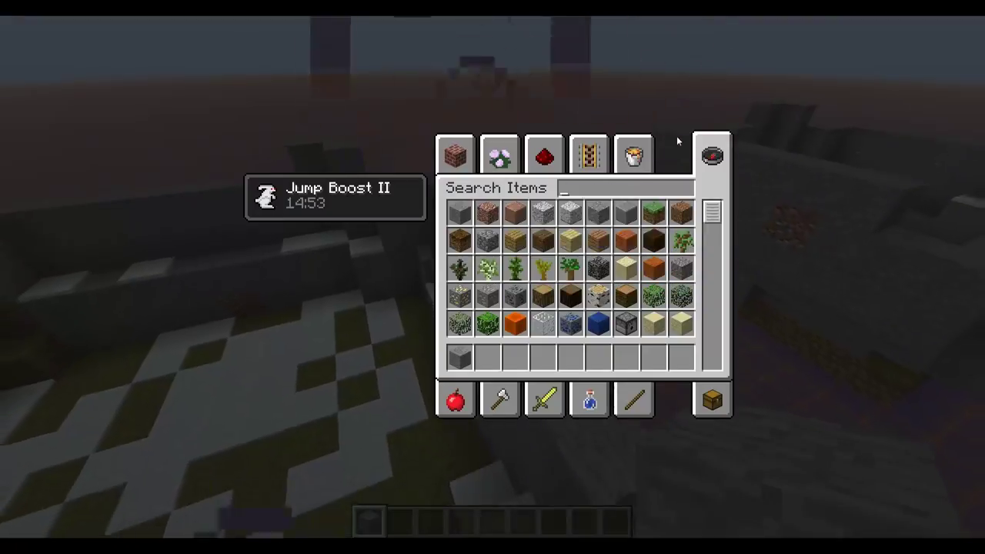
pyautogui.write('gol')
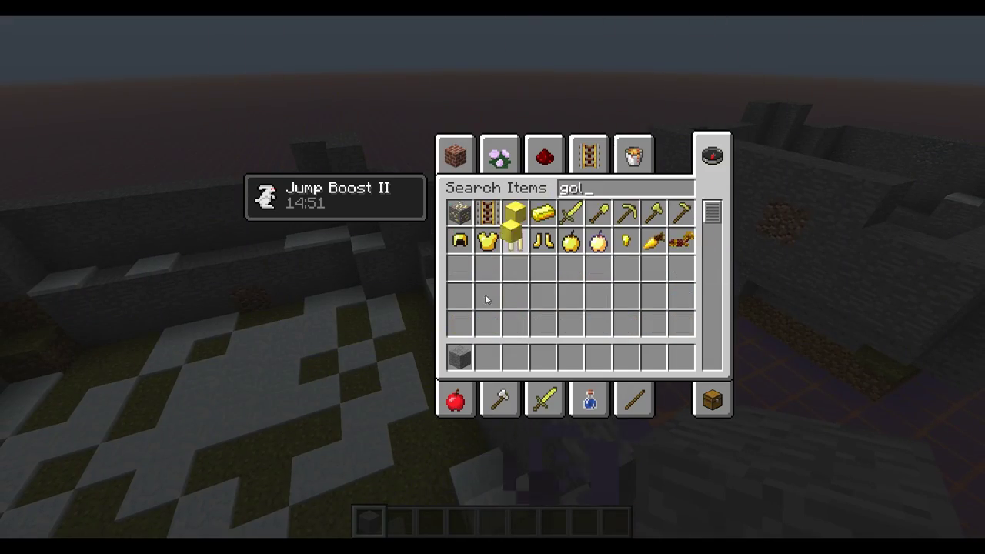
pyautogui.write('e2')
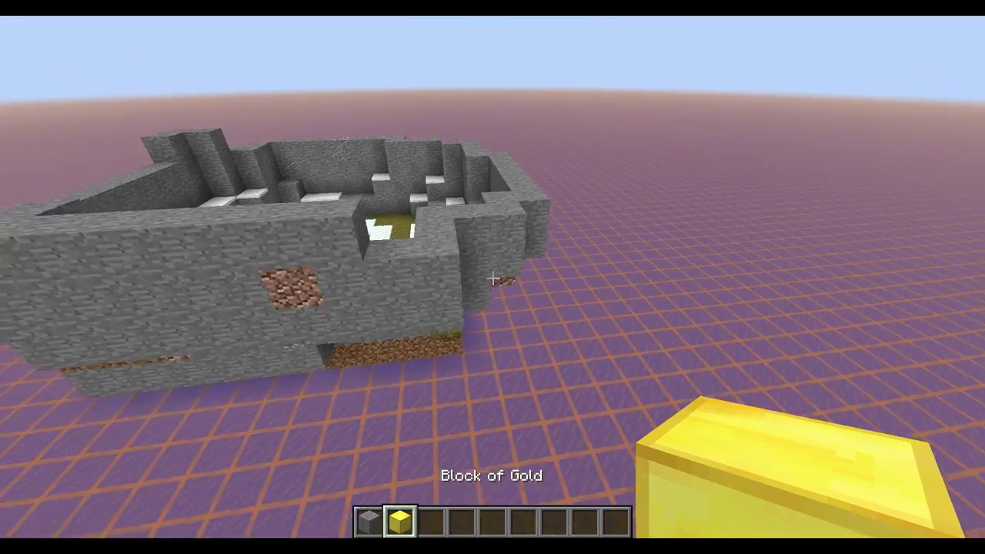
# Step: Place gold blocks on top of the stone enclosure's wall, following its stepped rim around a corner and along the adjoining side
pyautogui.write('w')
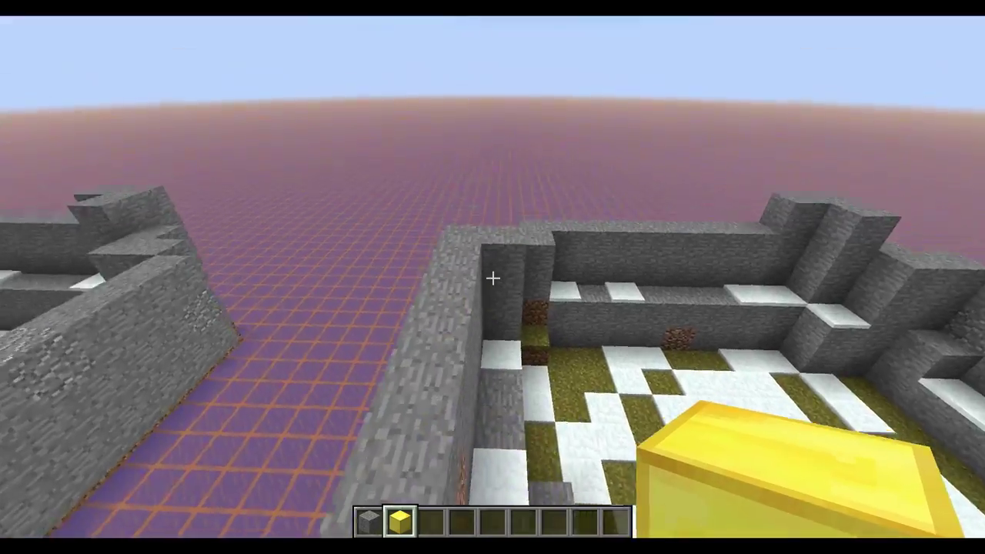
pyautogui.rightClick(492, 278)
pyautogui.rightClick(492, 278)
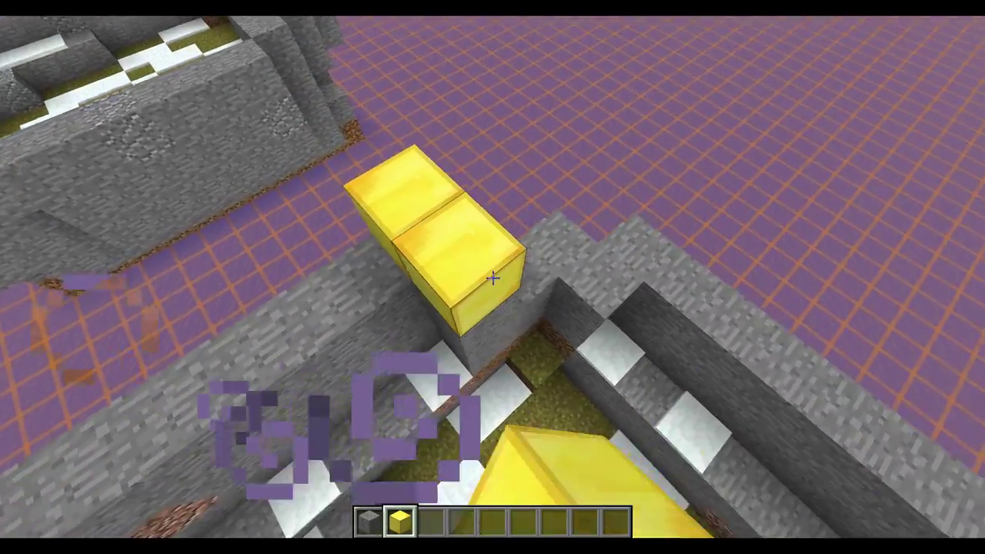
pyautogui.rightClick(492, 278)
pyautogui.rightClick(492, 278)
pyautogui.rightClick(493, 277)
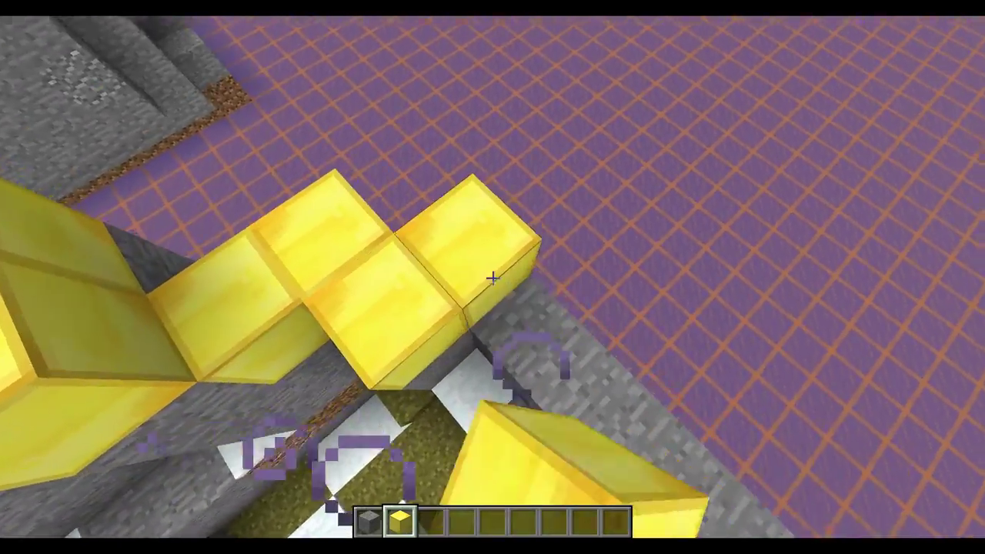
pyautogui.rightClick(492, 277)
pyautogui.rightClick(492, 278)
pyautogui.rightClick(492, 278)
pyautogui.rightClick(492, 278)
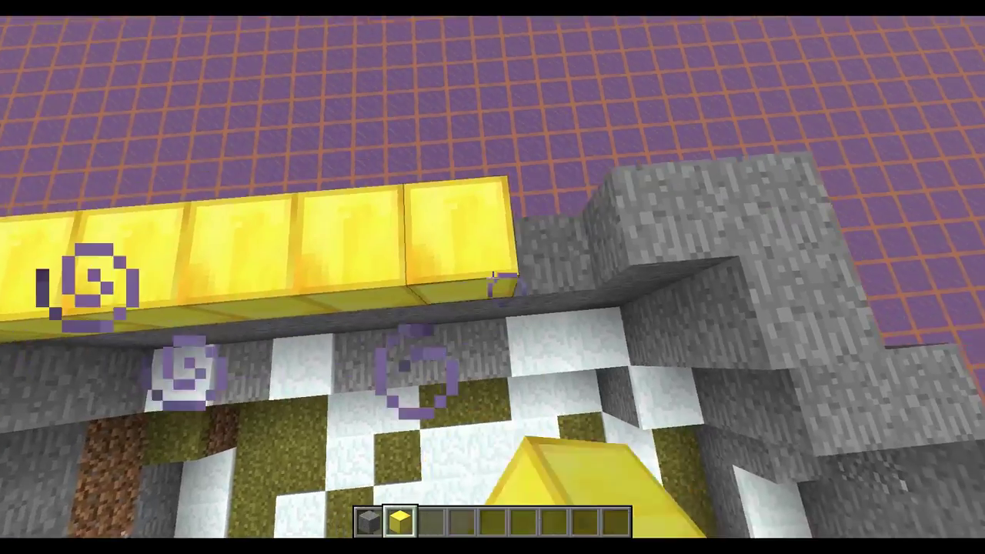
pyautogui.rightClick(492, 278)
pyautogui.rightClick(492, 277)
pyautogui.rightClick(492, 278)
pyautogui.rightClick(493, 277)
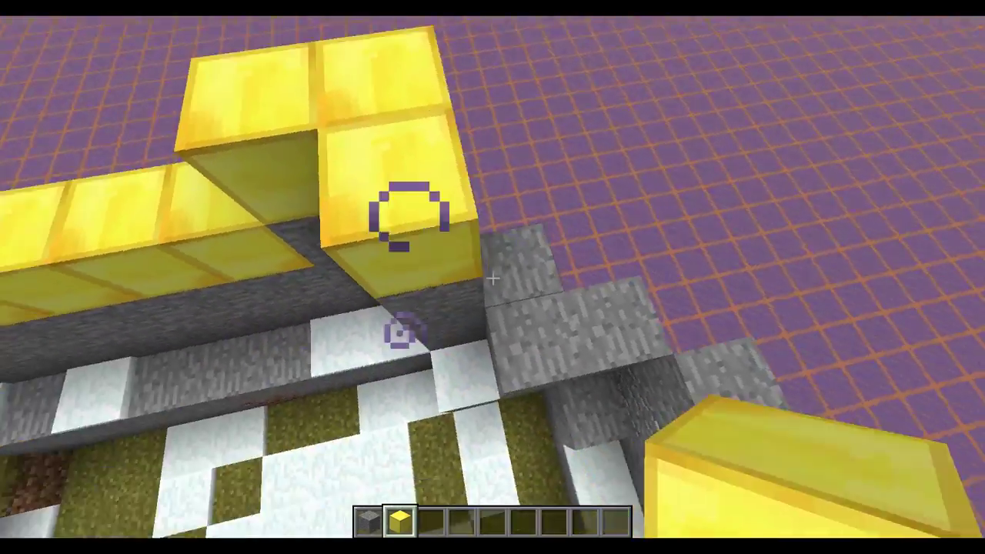
pyautogui.rightClick(492, 278)
pyautogui.press('a')
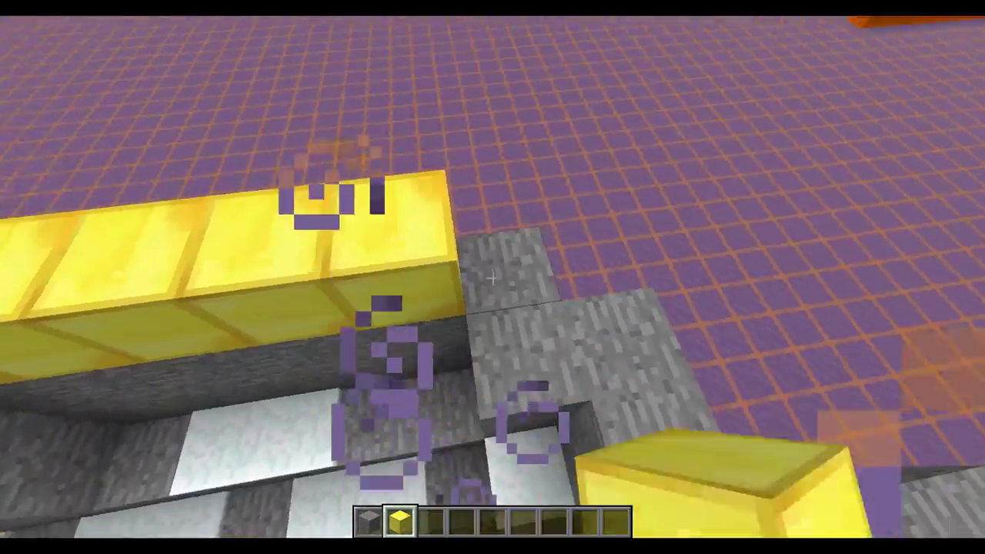
# Step: Continue the gold outline over the remaining bare wall tops until it forms a closed ring around the enclosure
pyautogui.rightClick(492, 278)
pyautogui.rightClick(492, 277)
pyautogui.rightClick(493, 278)
pyautogui.rightClick(493, 278)
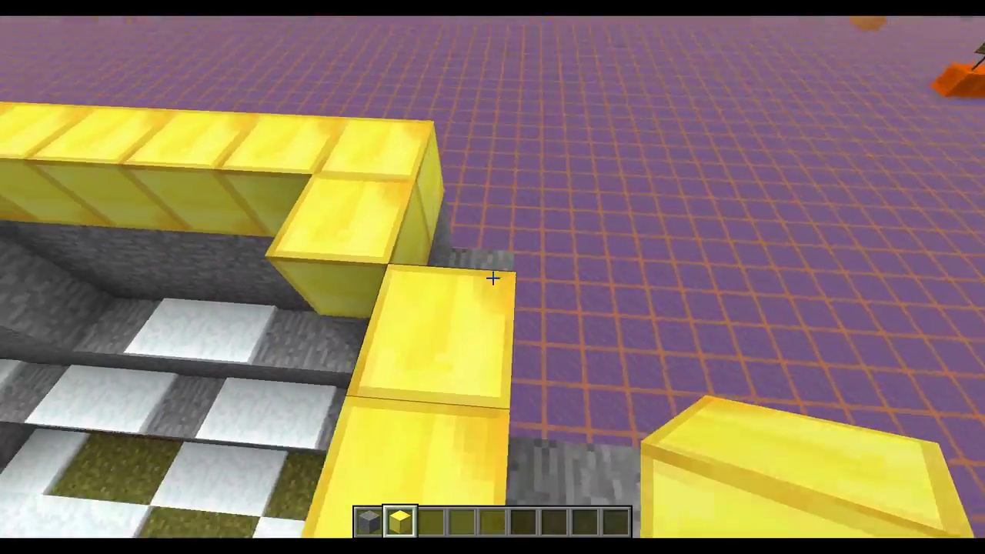
pyautogui.rightClick(492, 277)
pyautogui.rightClick(492, 278)
pyautogui.rightClick(493, 277)
pyautogui.rightClick(493, 277)
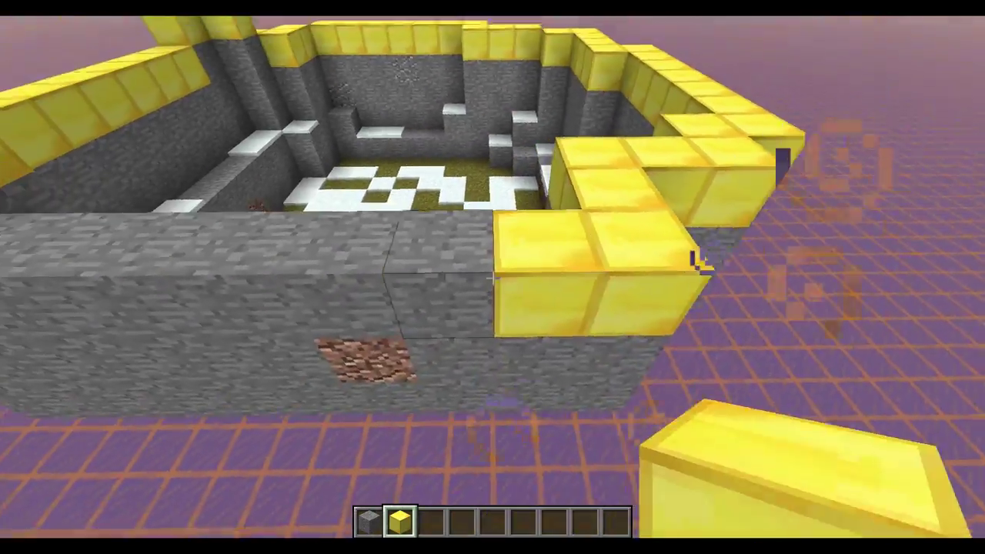
pyautogui.rightClick(492, 278)
pyautogui.rightClick(493, 279)
pyautogui.rightClick(493, 278)
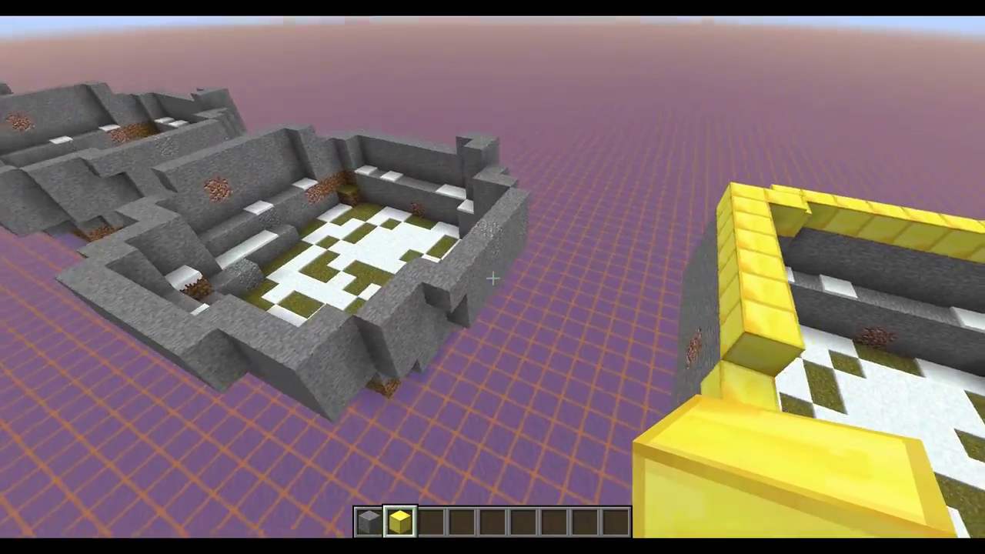
# Step: Switch to MCEdit and select an 11 × 11 block area, 1 block high, at the base of the ungilded enclosure beside the gold-topped one
pyautogui.press('w')
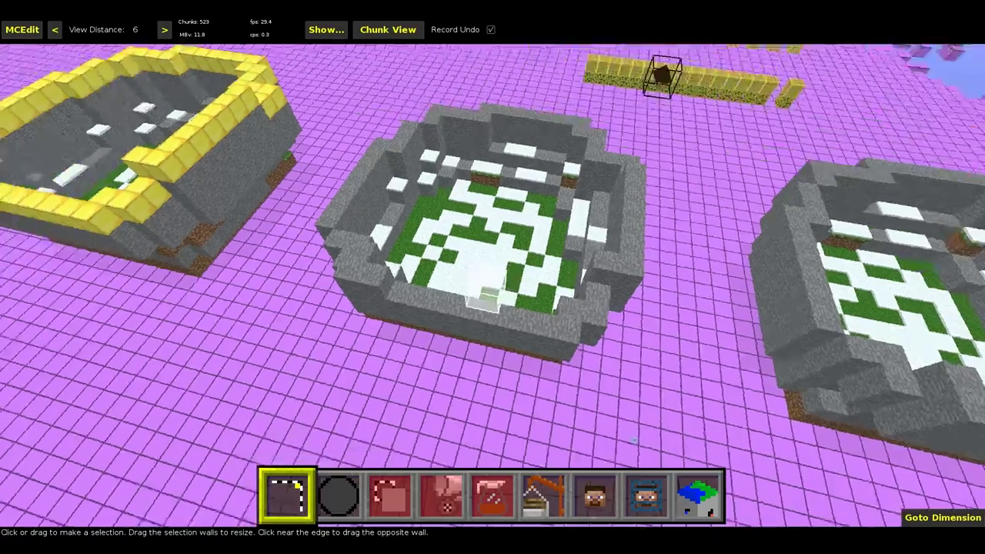
pyautogui.press('d')
pyautogui.press('w')
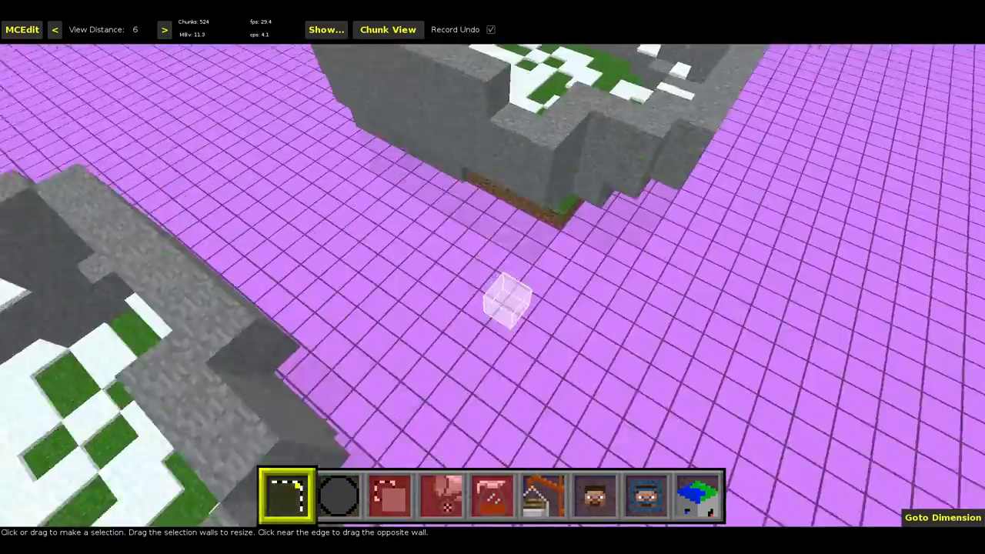
pyautogui.rightClick(535, 264)
pyautogui.rightClick(483, 253)
pyautogui.press('a')
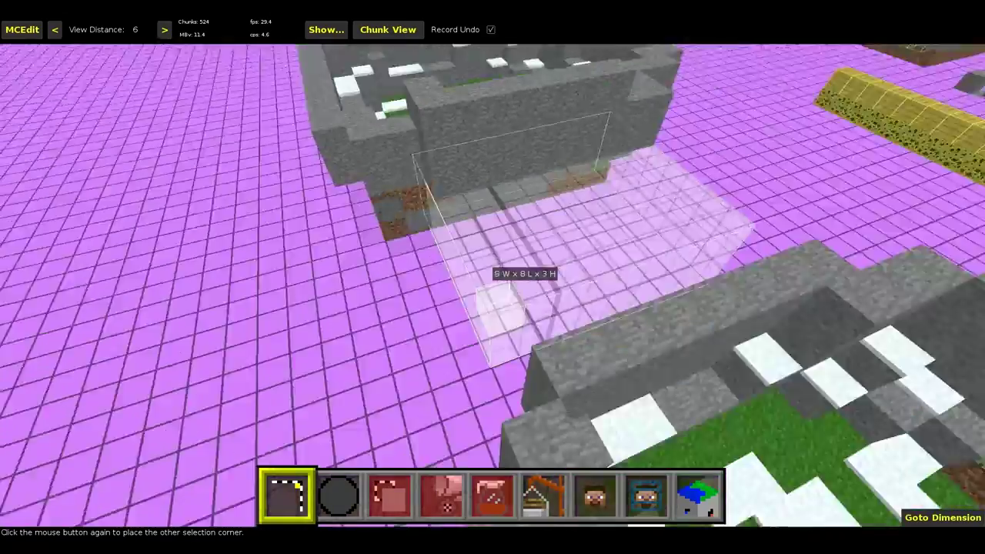
pyautogui.rightClick(482, 252)
pyautogui.click(400, 190)
pyautogui.rightClick(400, 190)
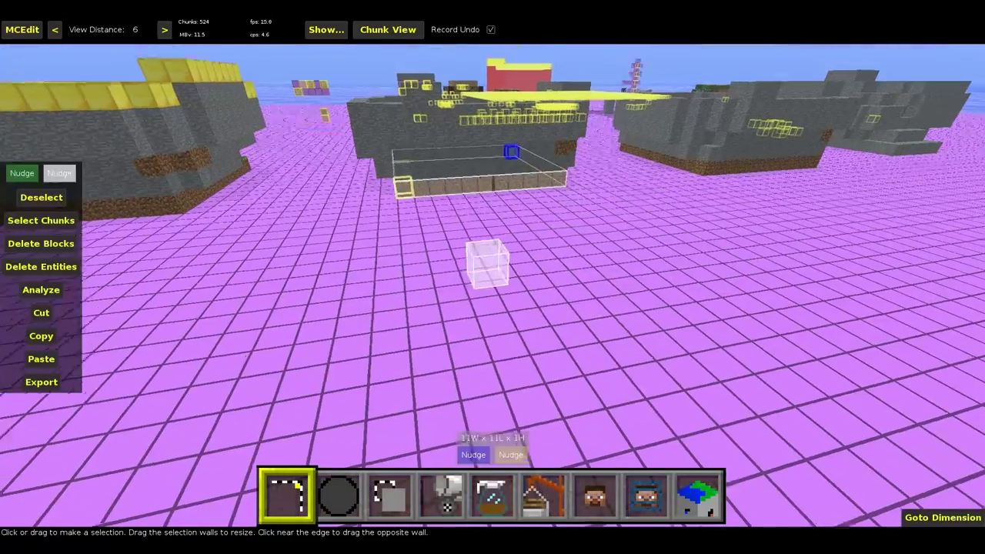
# Step: Nudge the selection's yellow corner upward to make the selection 6 blocks high
pyautogui.press('w')
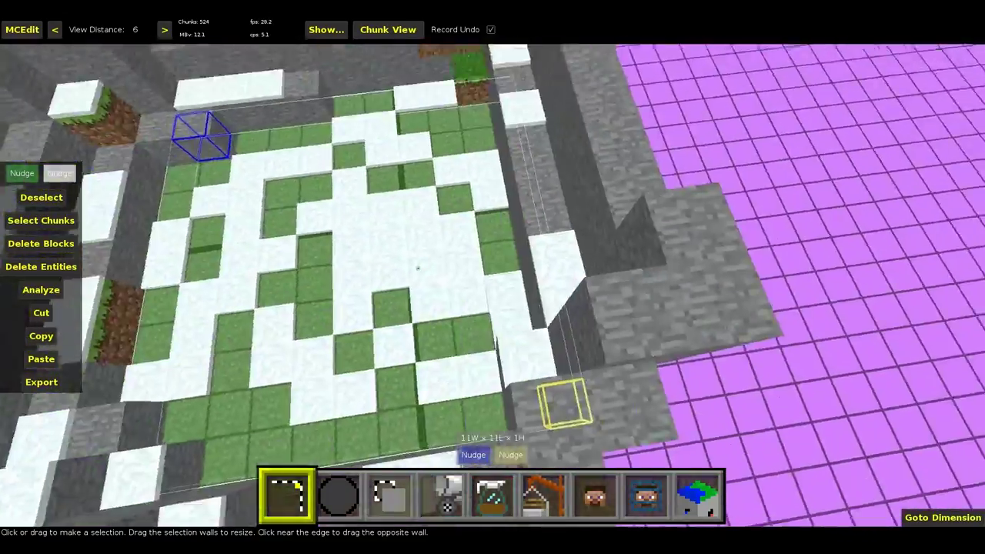
pyautogui.press('space')
pyautogui.rightClick(401, 196)
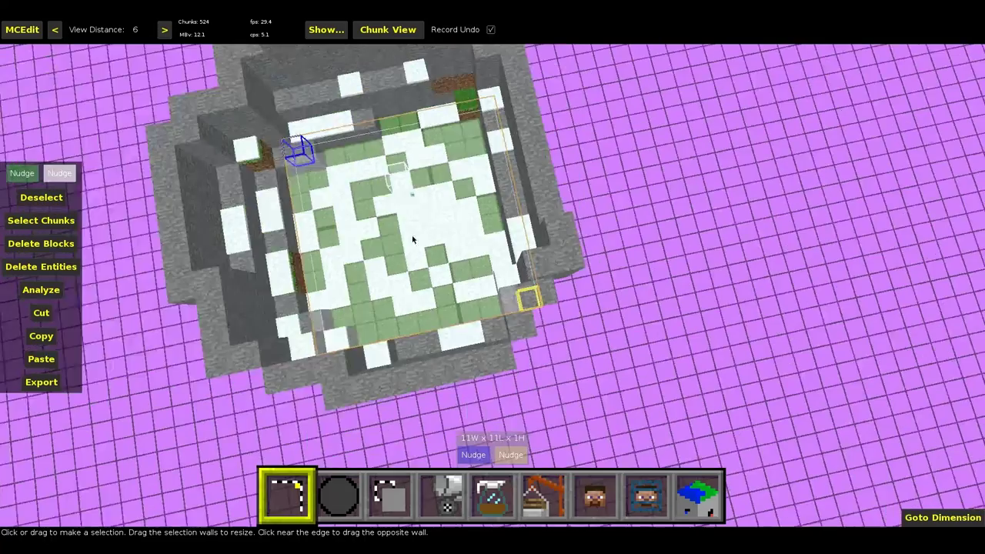
pyautogui.press('q')
pyautogui.press('q')
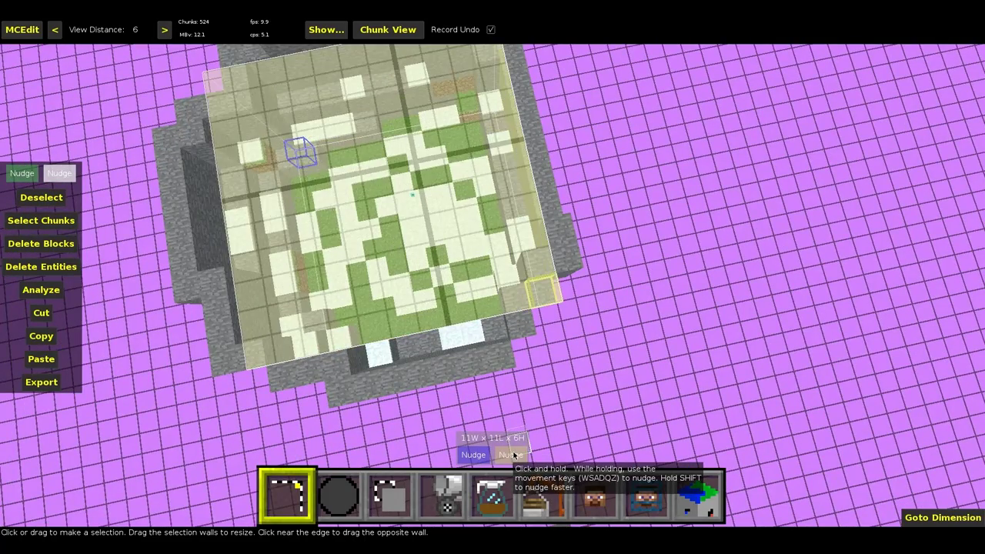
pyautogui.rightClick(514, 419)
pyautogui.rightClick(515, 419)
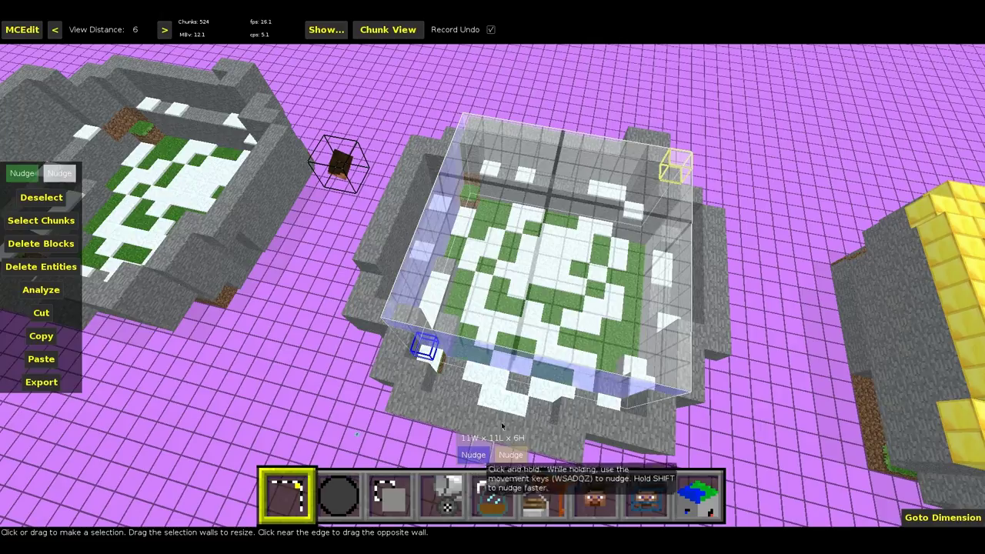
# Step: Nudge the selection outward to a width of 13 blocks to take in more of the enclosure's walls
pyautogui.rightClick(537, 370)
pyautogui.press('a')
pyautogui.rightClick(537, 370)
pyautogui.press('w')
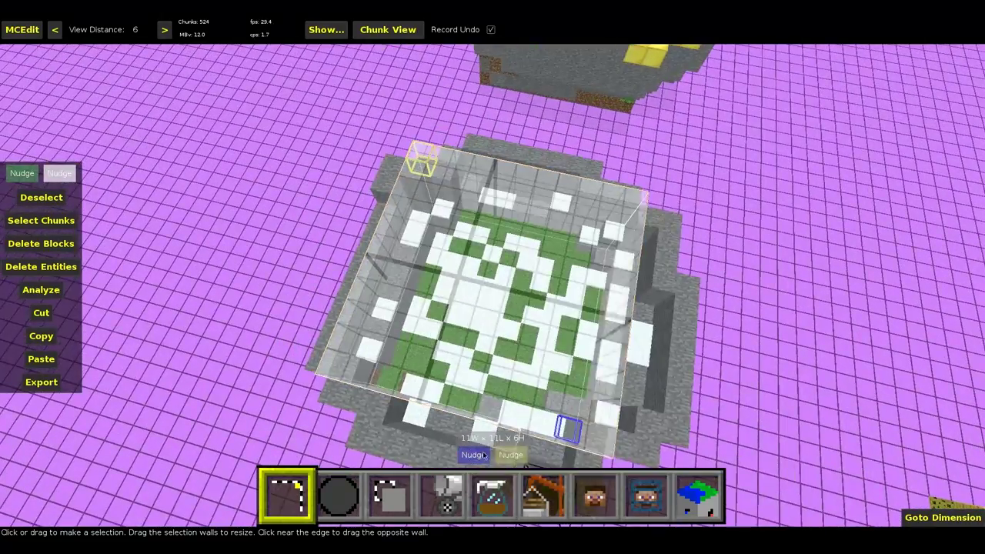
pyautogui.rightClick(549, 439)
pyautogui.press('a')
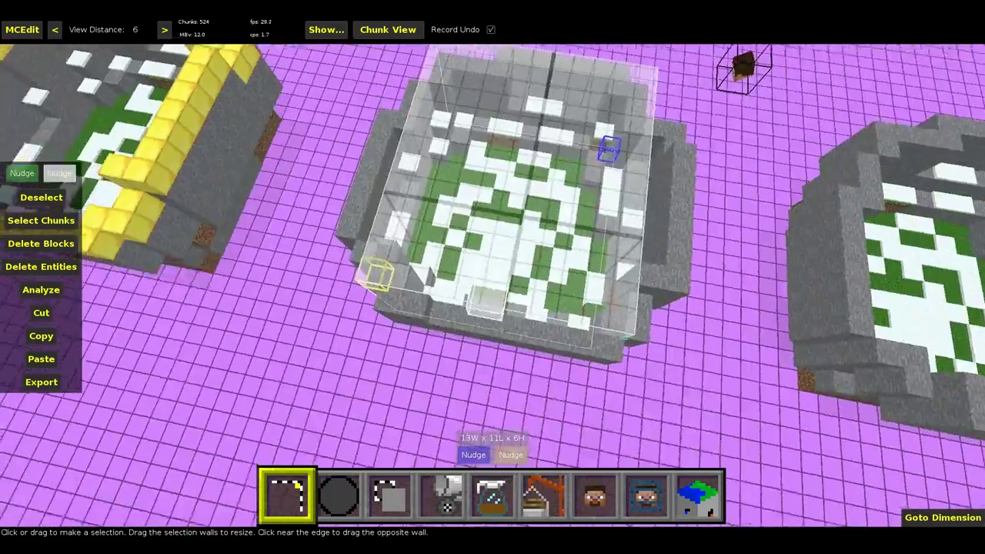
# Step: Nudge both selection corners outward to extend the selection's length to 15 blocks across the enclosure
pyautogui.rightClick(548, 439)
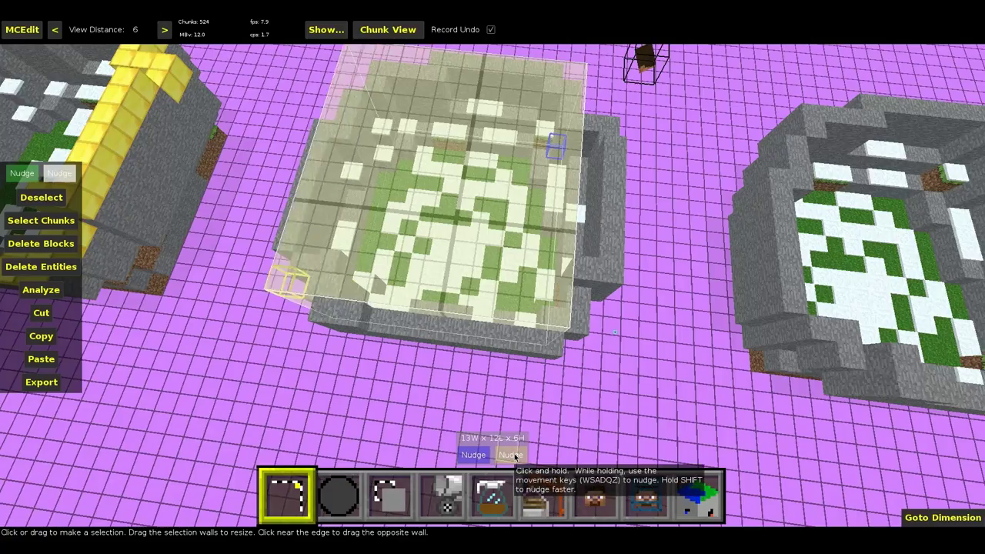
pyautogui.click(515, 457)
pyautogui.press('a')
pyautogui.click(476, 456)
pyautogui.press('d')
pyautogui.press('d')
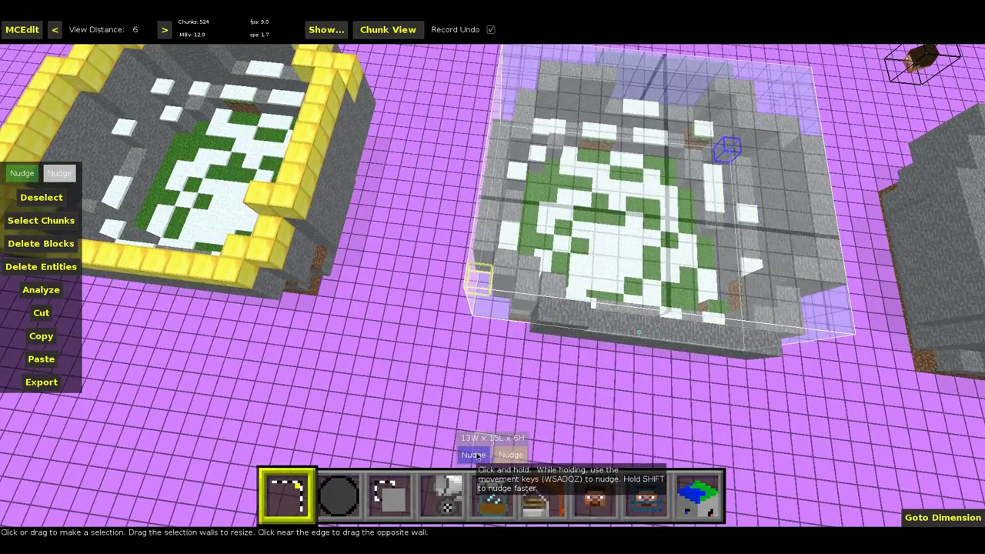
pyautogui.press('d')
pyautogui.rightClick(480, 439)
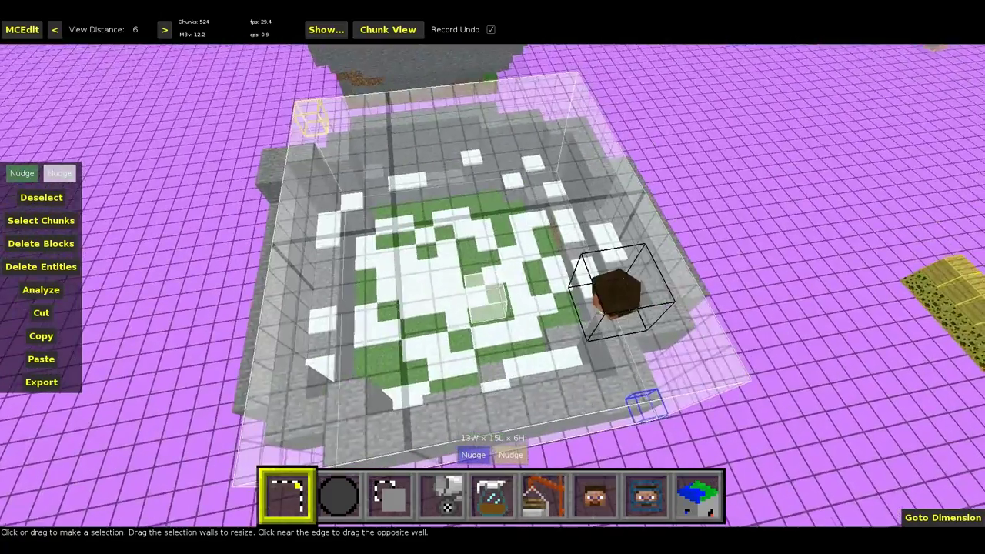
# Step: Nudge the selection corners inward to reduce the selection to 11 blocks wide and 14 blocks long
pyautogui.moveTo(473, 454); pyautogui.dragTo(506, 456, button='right')
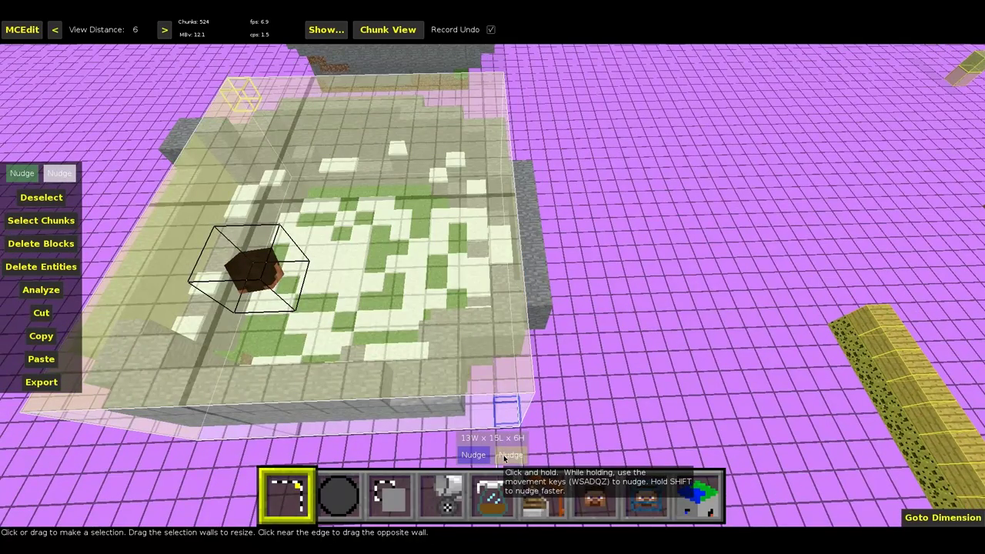
pyautogui.click(469, 460)
pyautogui.press('w')
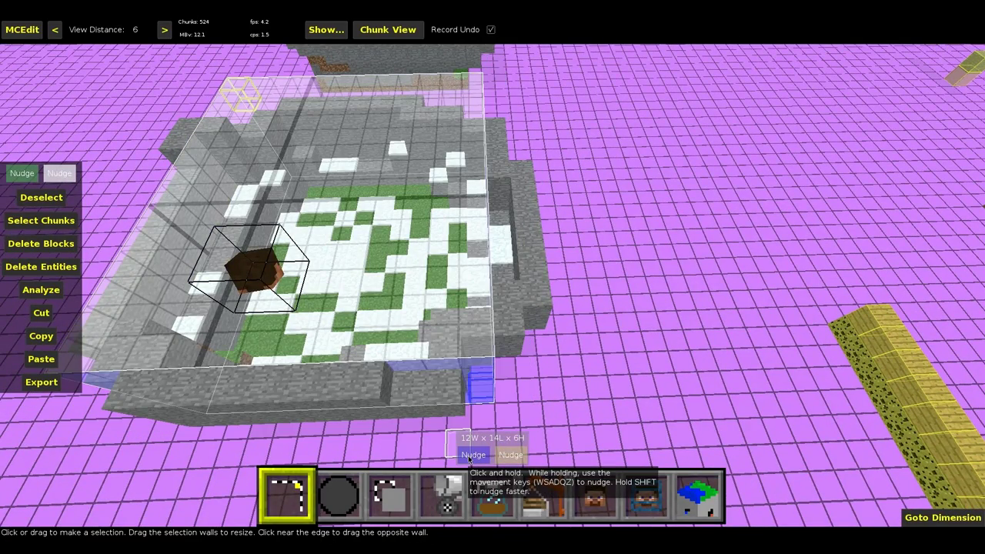
pyautogui.press('d')
pyautogui.moveTo(468, 424); pyautogui.dragTo(412, 463, button='right')
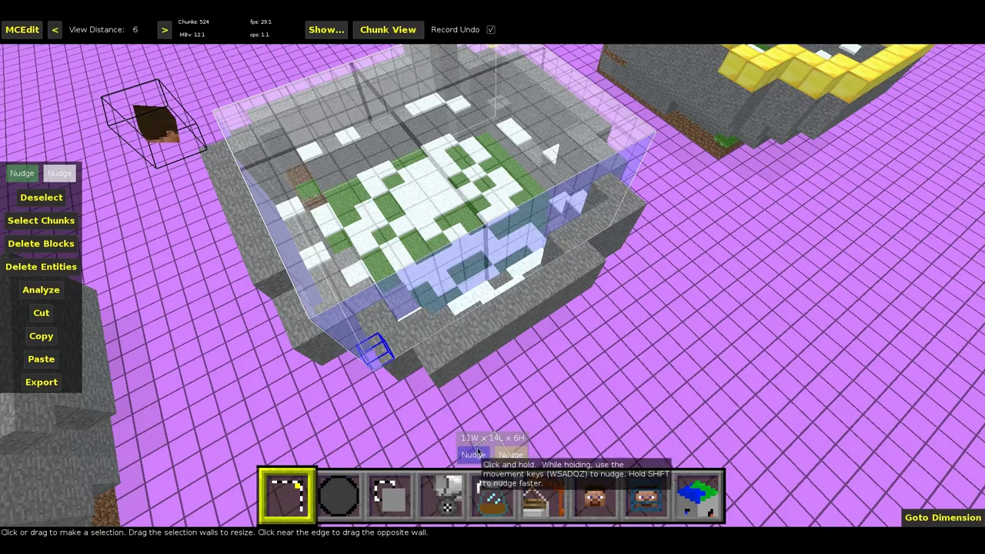
# Step: Adjust the selection corners to make the selection 12 wide, 12 long and 6 high over the enclosure
pyautogui.press('d')
pyautogui.moveTo(492, 406); pyautogui.dragTo(430, 407, button='right')
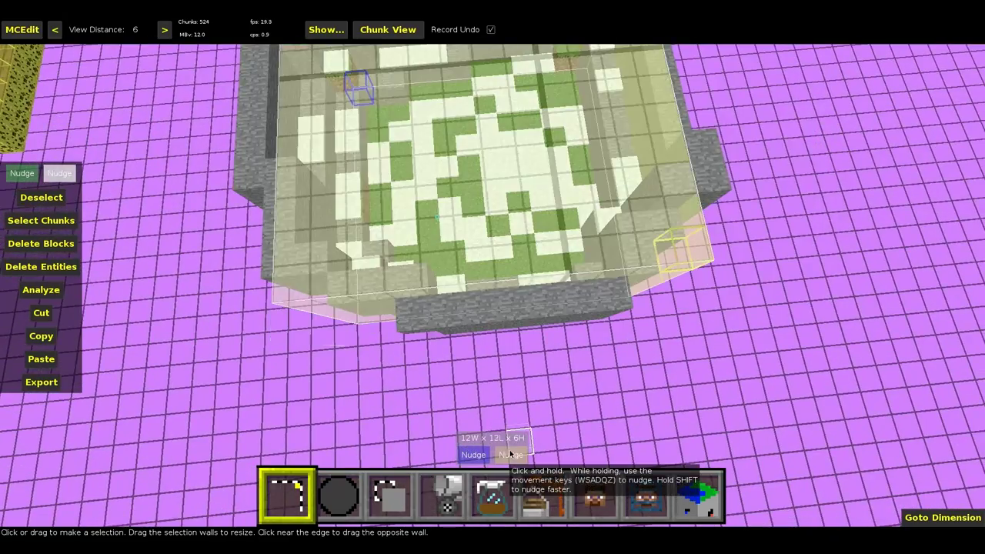
pyautogui.moveTo(509, 442); pyautogui.dragTo(509, 501, button='right')
pyautogui.press('d')
pyautogui.press('a')
# Step: Choose the Create Barrier filter for the selected enclosure area
pyautogui.click(493, 497)
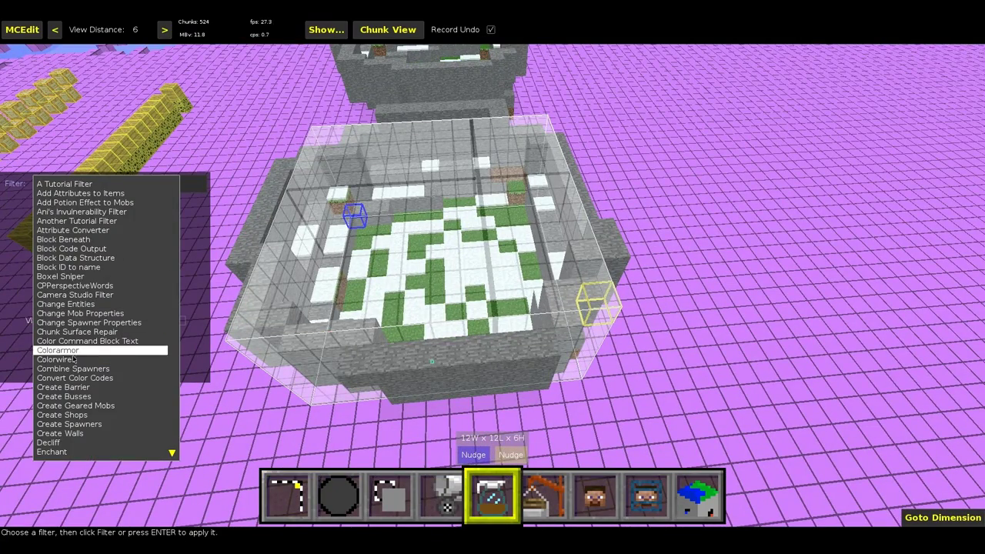
pyautogui.click(67, 388)
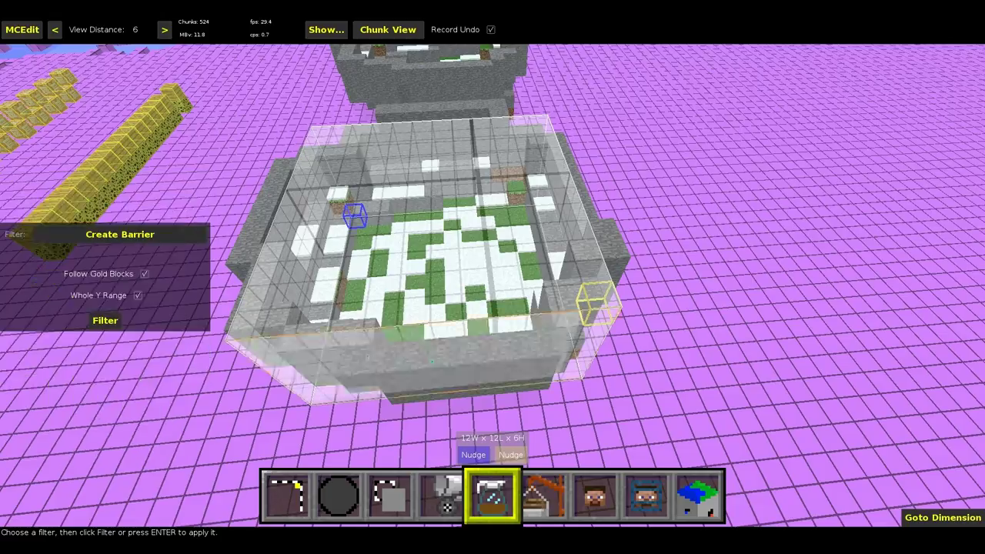
pyautogui.press('w')
pyautogui.moveTo(492, 277)
pyautogui.mouseDown(button='right')
pyautogui.moveTo(569, 254)
pyautogui.moveTo(661, 193)
pyautogui.moveTo(685, 223)
pyautogui.moveTo(570, 223)
pyautogui.moveTo(488, 289)
pyautogui.moveTo(504, 280)
pyautogui.mouseUp(button='right')
pyautogui.press('s')
pyautogui.press('w')
pyautogui.press('s')
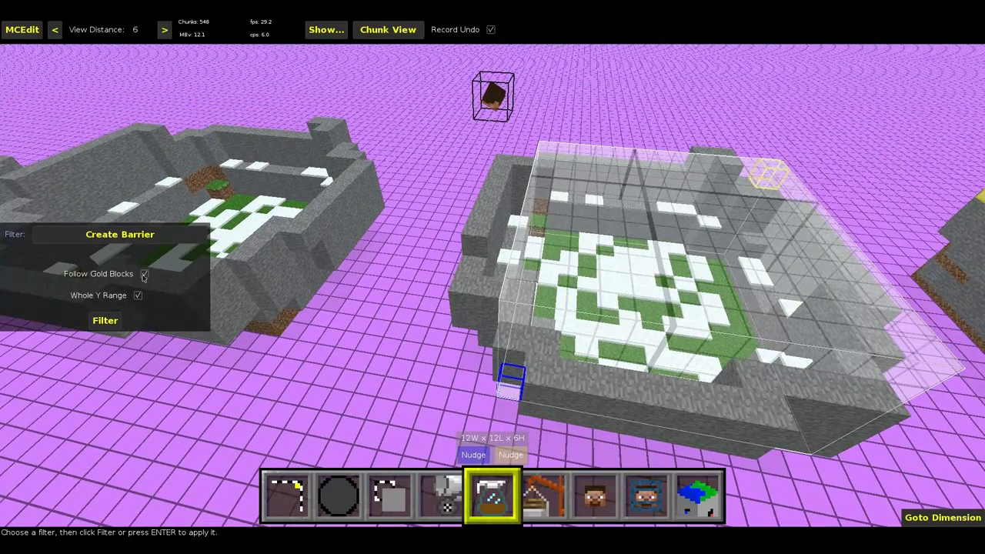
# Step: Examine the selection box around the middle enclosure from several sides before filtering, with the Follow Gold Blocks option turned off
pyautogui.moveTo(257, 304); pyautogui.dragTo(366, 291, button='right')
pyautogui.press('w')
pyautogui.press('s')
pyautogui.press('a')
pyautogui.press('w')
pyautogui.press('s')
pyautogui.press('space')
pyautogui.press('s')
pyautogui.moveTo(378, 356); pyautogui.dragTo(472, 309, button='right')
pyautogui.press('w')
pyautogui.press('a')
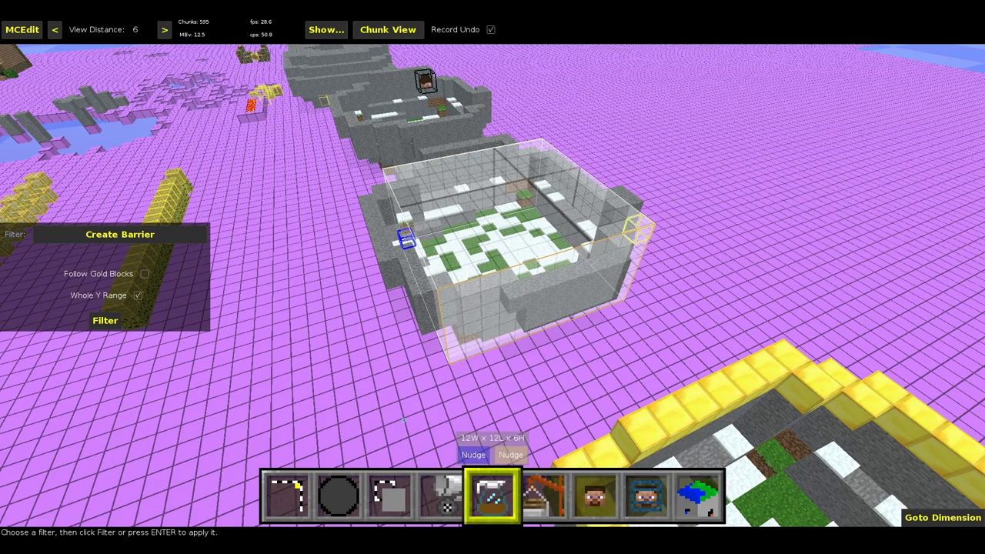
pyautogui.press('w')
pyautogui.moveTo(571, 317); pyautogui.dragTo(470, 317, button='right')
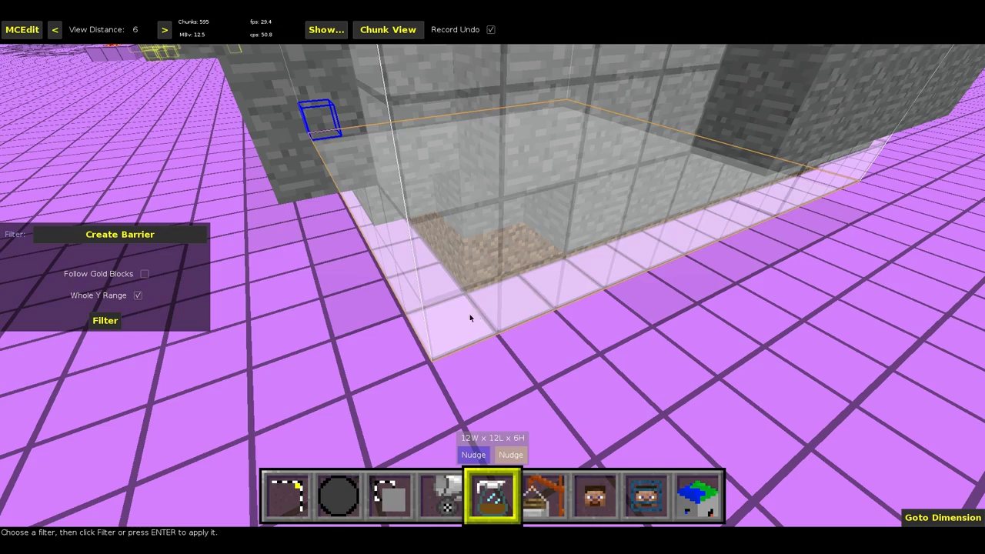
pyautogui.rightClick(429, 346)
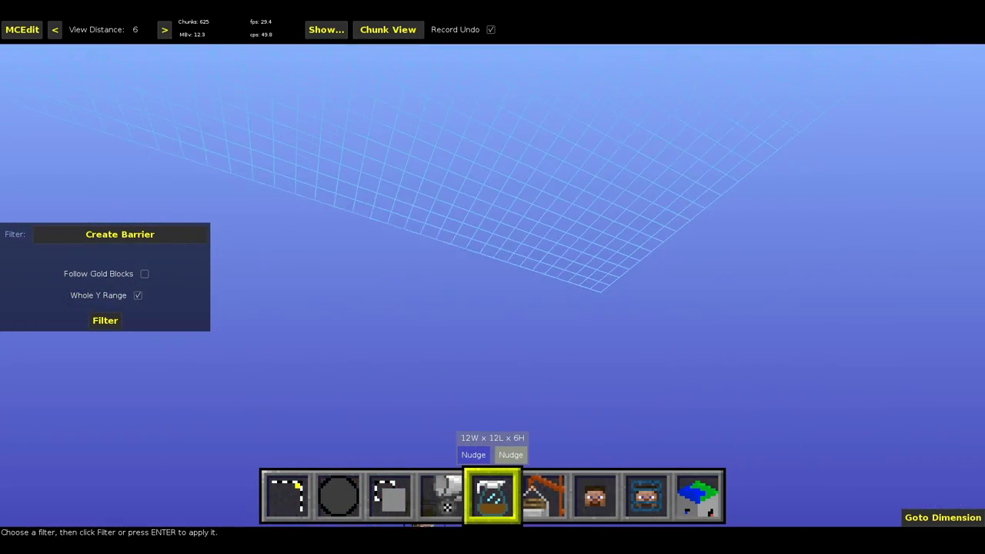
# Step: Apply the Create Barrier filter to the middle enclosure with Follow Gold Blocks off and Whole Y Range on
pyautogui.rightClick(461, 187)
pyautogui.press('s')
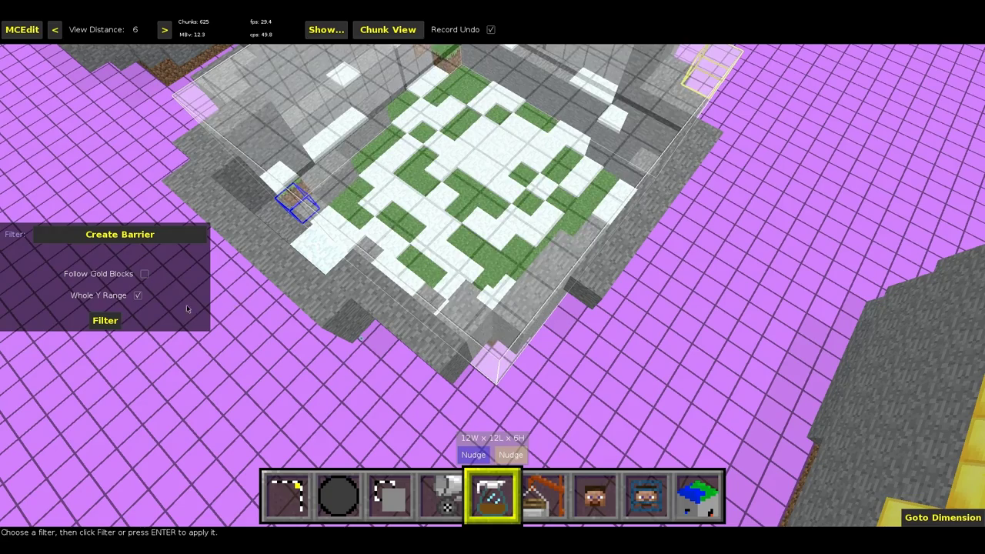
pyautogui.moveTo(406, 308); pyautogui.dragTo(493, 239, button='right')
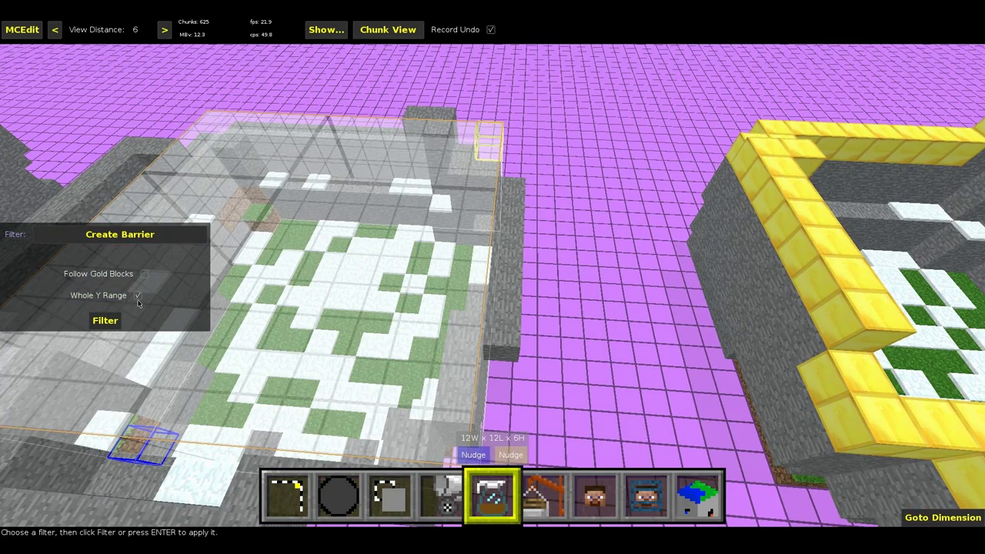
pyautogui.press('s')
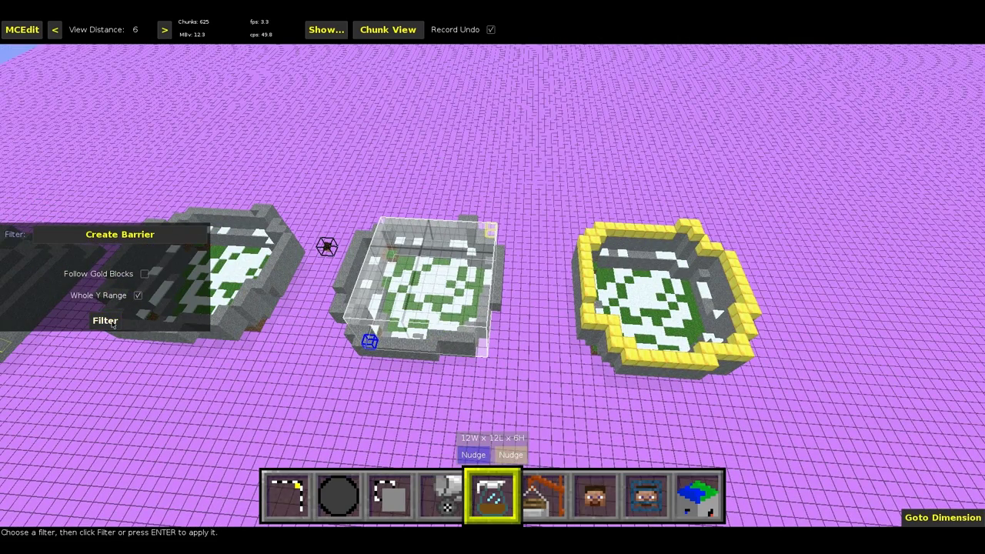
pyautogui.click(113, 323)
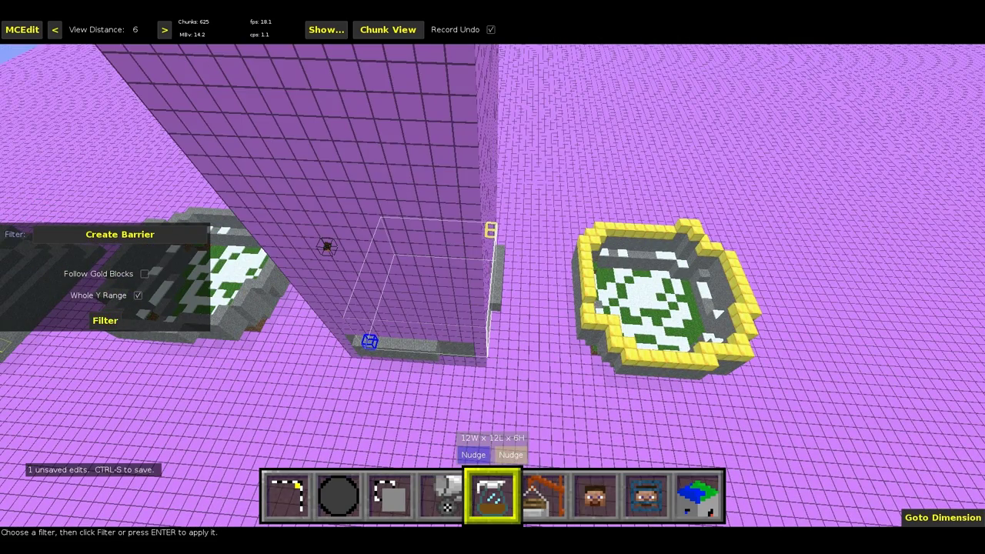
# Step: Make a new box selection over the gold-outlined enclosure, 11 wide, 13 long and 6 high
pyautogui.press('d')
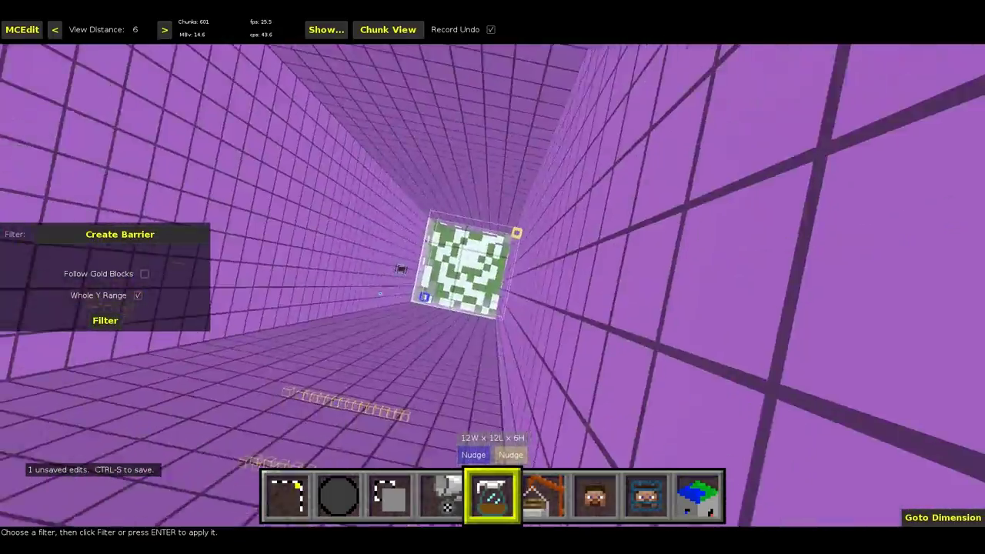
pyautogui.press('w')
pyautogui.press('d')
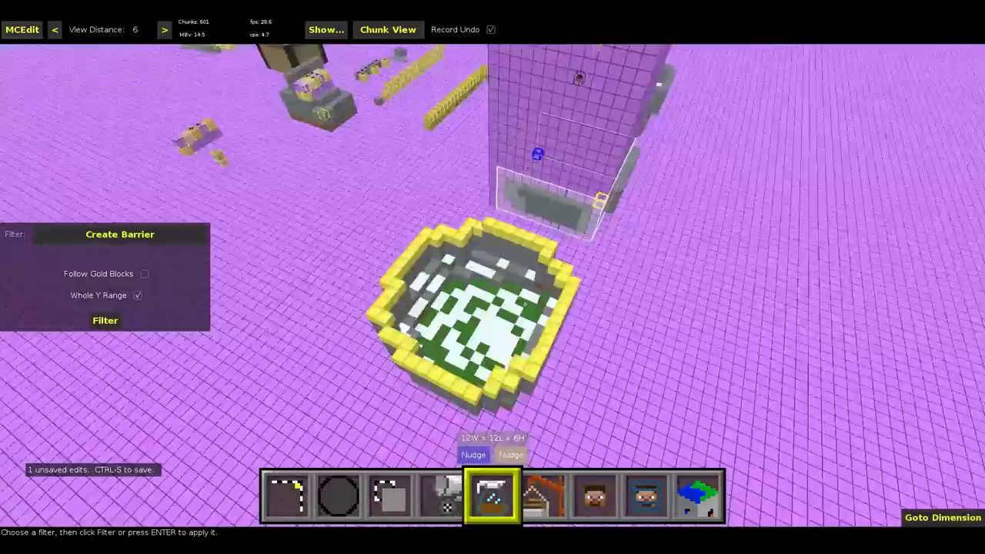
pyautogui.rightClick(316, 361)
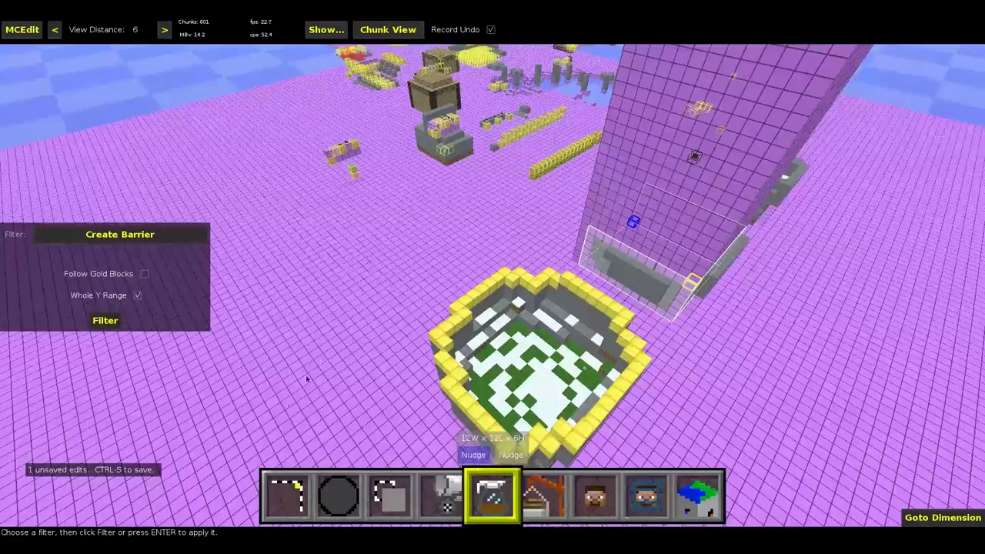
pyautogui.click(286, 505)
pyautogui.rightClick(445, 392)
pyautogui.press('w')
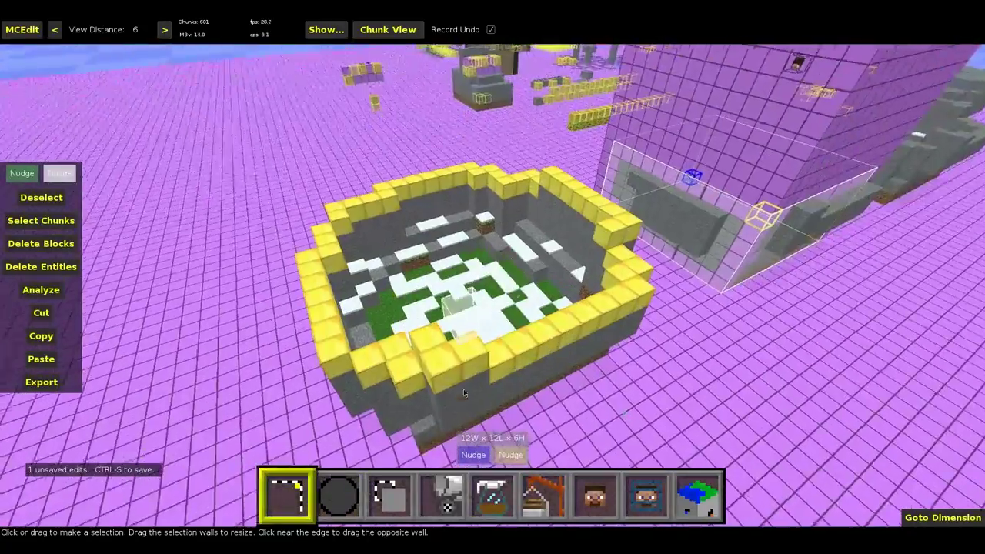
pyautogui.rightClick(446, 392)
pyautogui.rightClick(443, 390)
pyautogui.press('d')
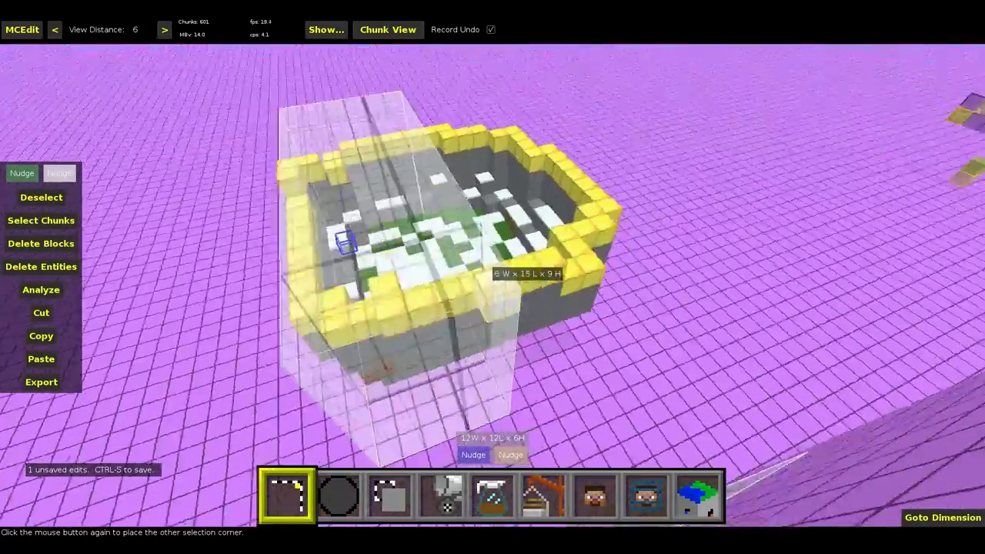
pyautogui.rightClick(449, 385)
pyautogui.click(405, 270)
pyautogui.press('d')
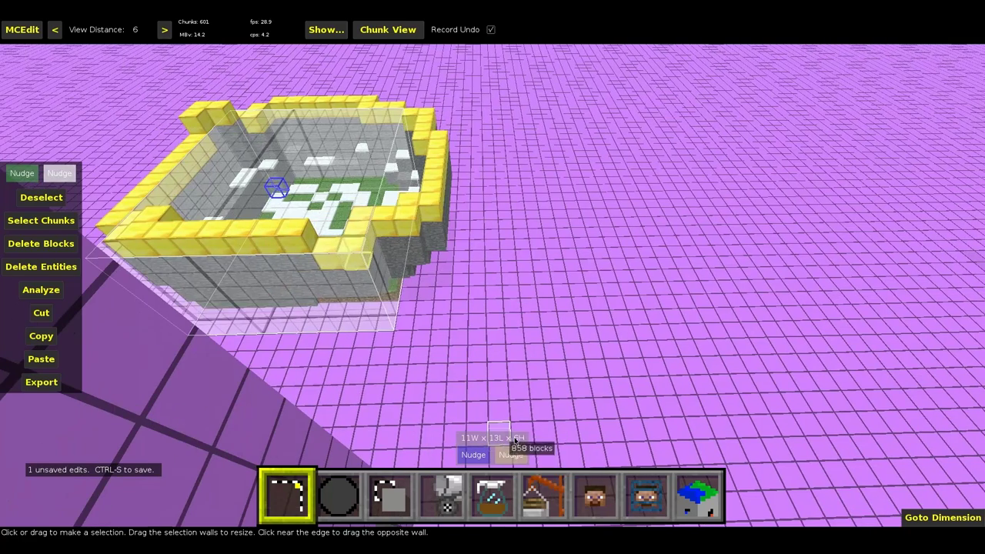
# Step: Nudge the selection corners to widen the box to 16 blocks and raise its lower face to leave 2 blocks of height
pyautogui.click(509, 454)
pyautogui.press('d')
pyautogui.press('d')
pyautogui.press('d')
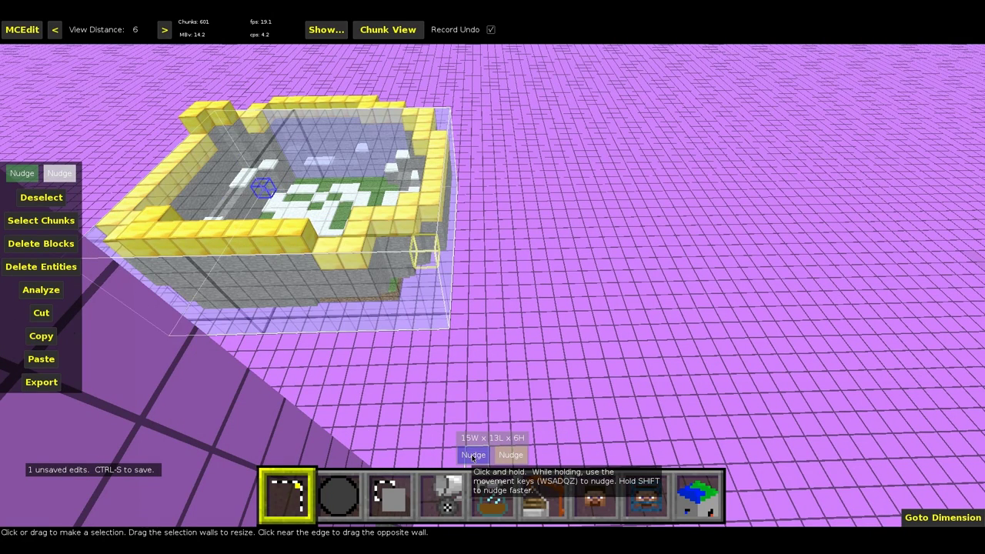
pyautogui.press('q')
pyautogui.press('q')
pyautogui.press('q')
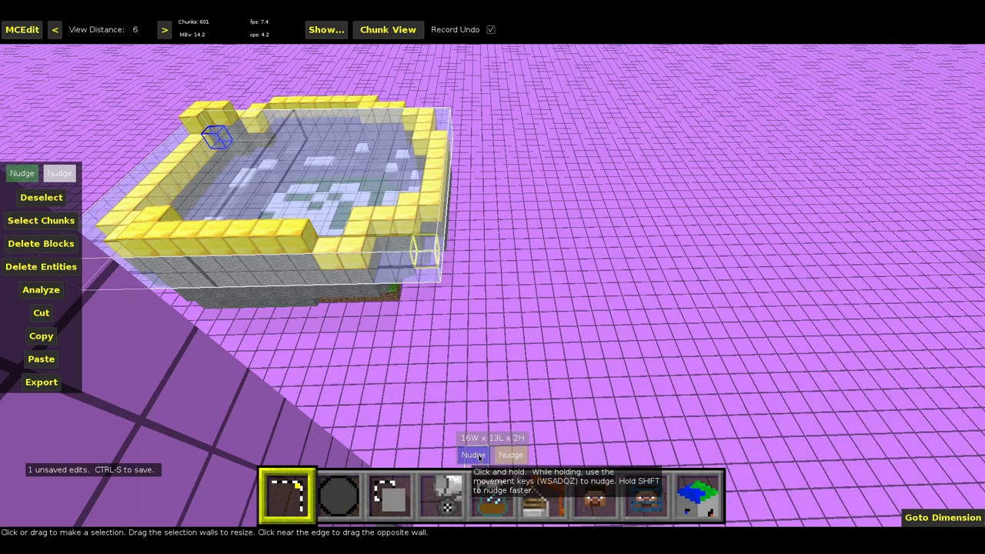
# Step: Nudge both selection corners to enclose the whole gold outline in a box 16 wide, 16 long and 4 high
pyautogui.press('q')
pyautogui.moveTo(509, 460); pyautogui.dragTo(472, 453)
pyautogui.press('q')
pyautogui.press('w')
pyautogui.press('w')
pyautogui.press('w')
pyautogui.rightClick(471, 452)
pyautogui.press('d')
pyautogui.rightClick(496, 470)
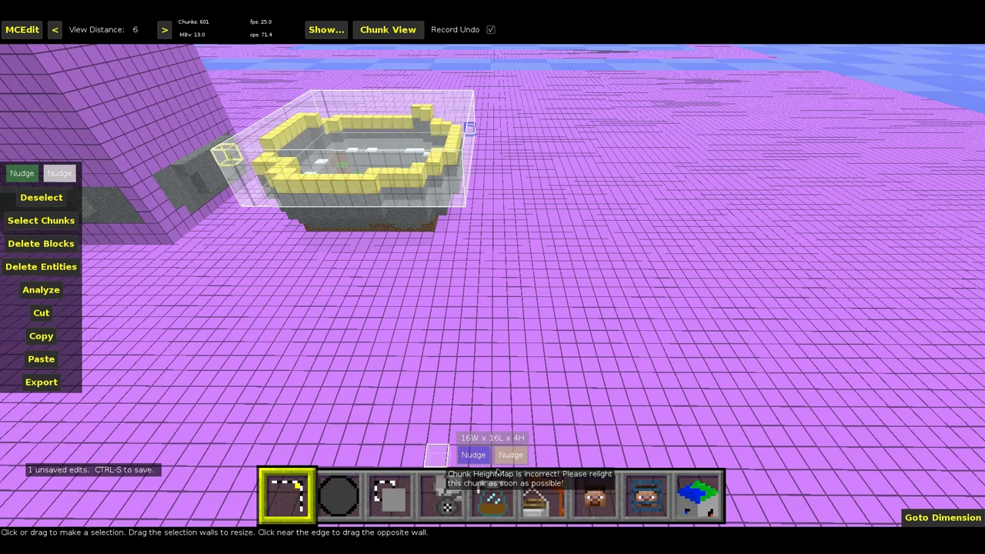
# Step: Apply the Create Barrier filter to the gold-outlined enclosure with Follow Gold Blocks and Whole Y Range both on
pyautogui.click(504, 499)
pyautogui.click(143, 274)
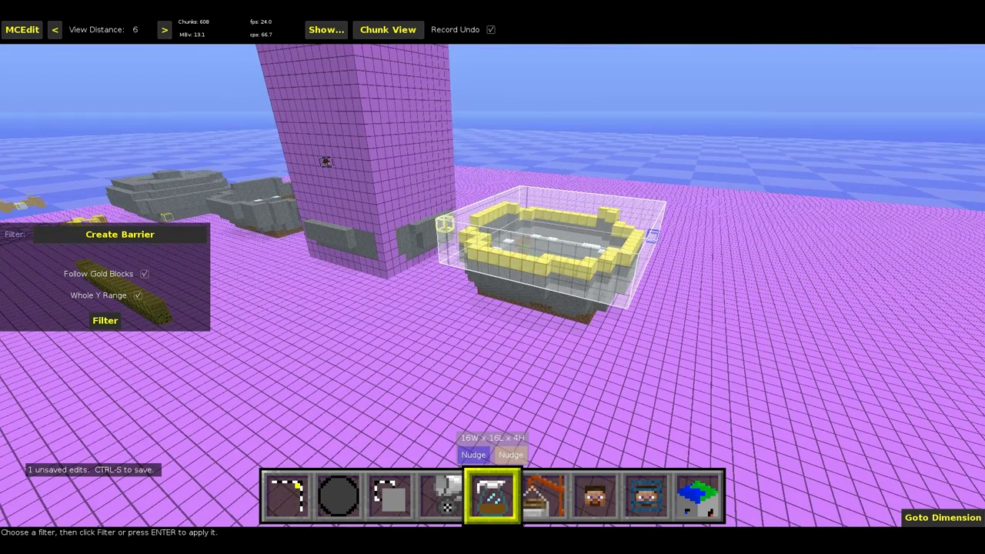
pyautogui.press('w')
pyautogui.press('w')
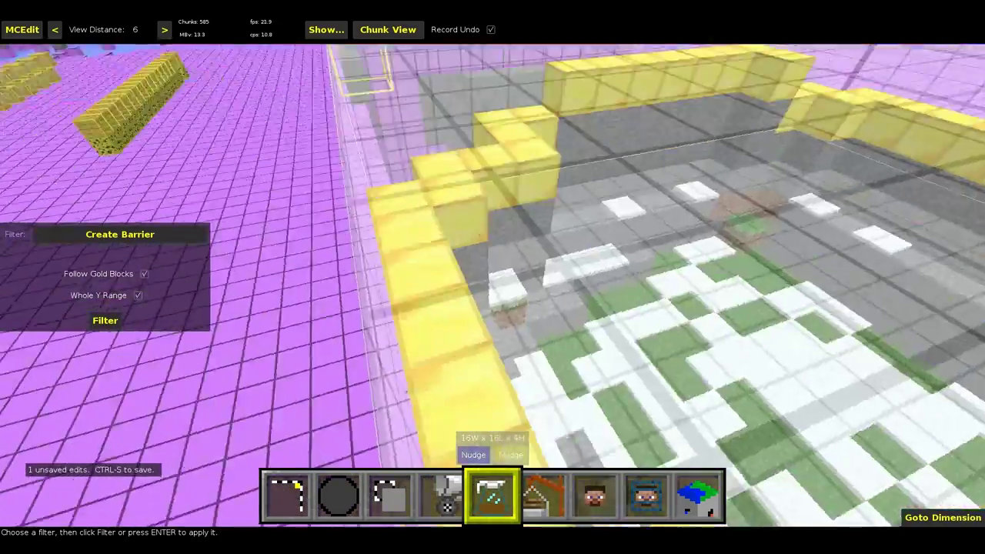
pyautogui.press('s')
pyautogui.press('s')
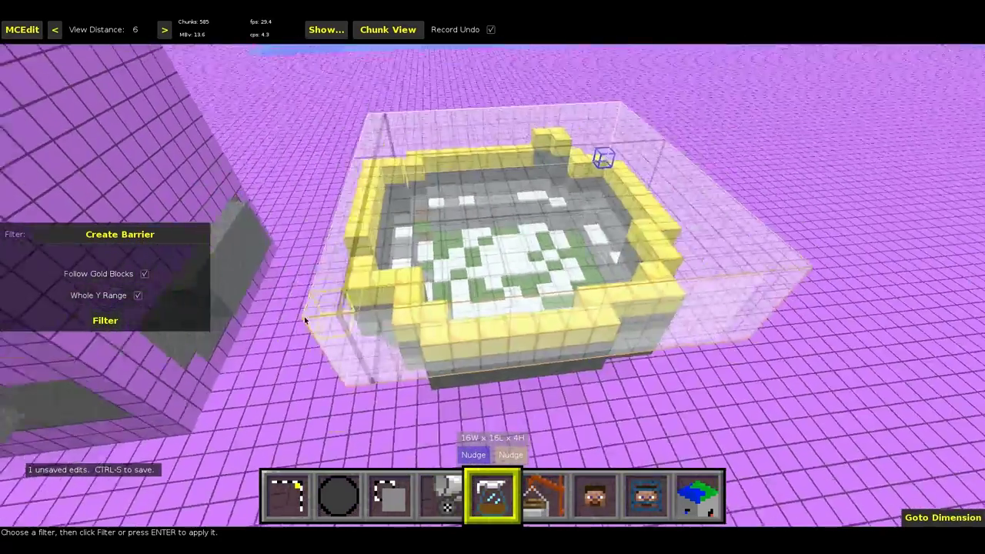
pyautogui.click(111, 323)
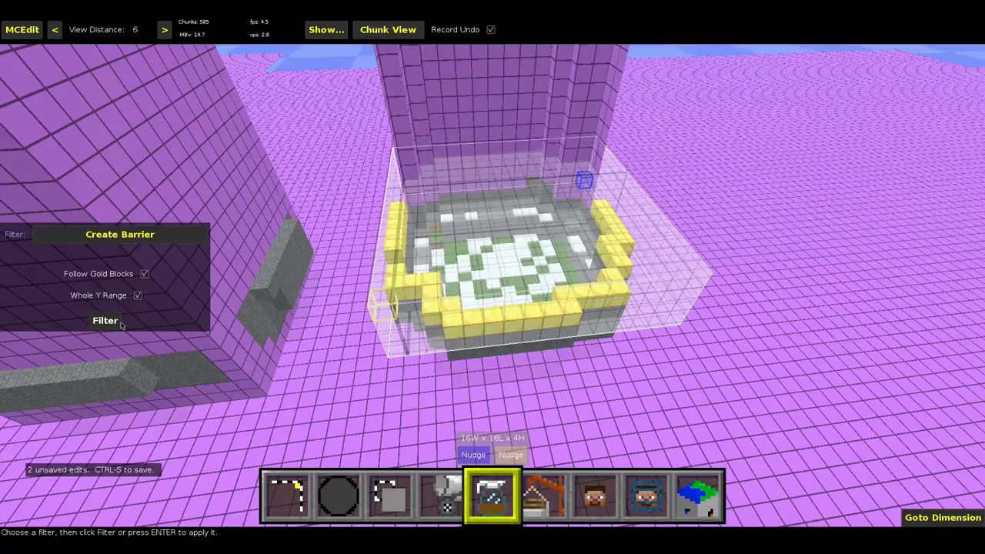
# Step: Inspect the barrier that follows the gold outline from close up and outside, and save the world
pyautogui.press('w')
pyautogui.press('w')
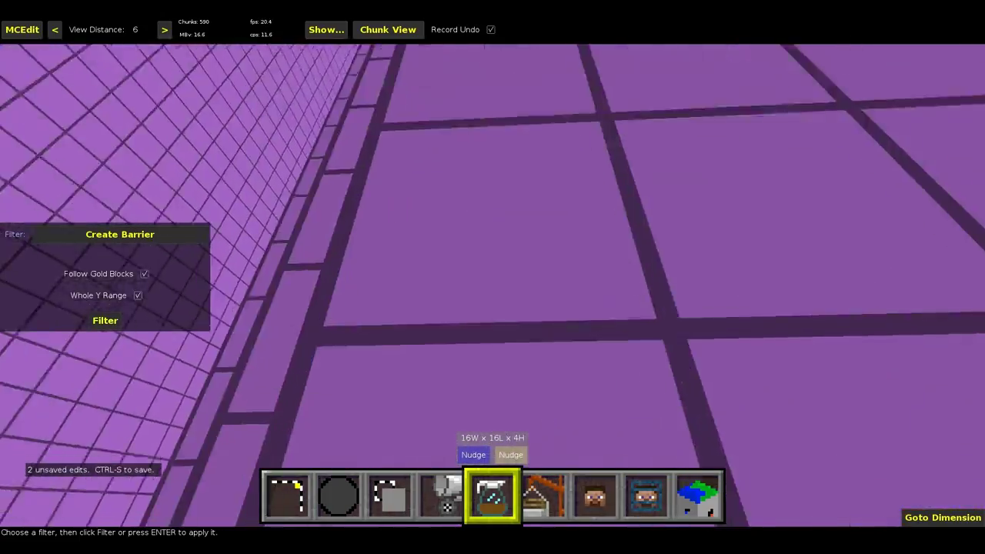
pyautogui.press('d')
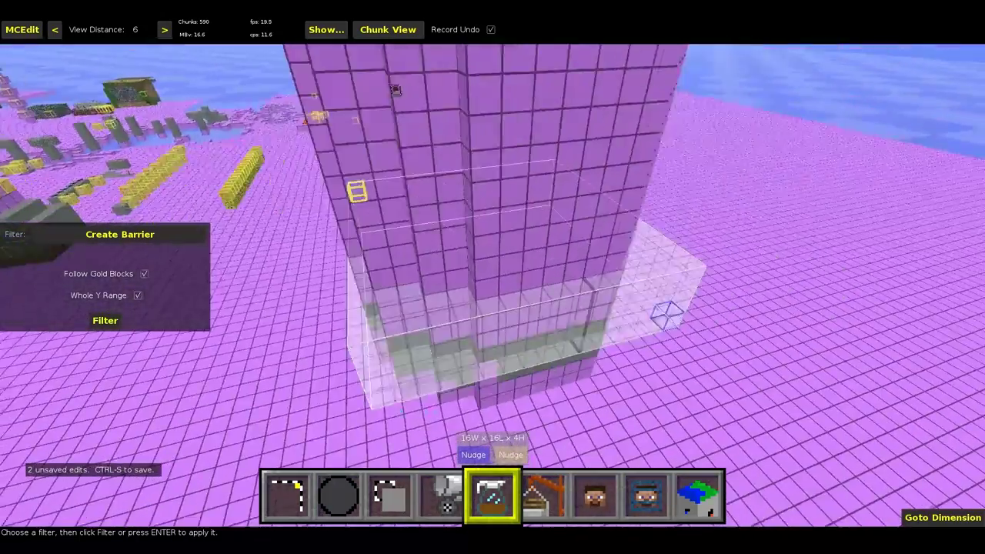
pyautogui.rightClick(286, 318)
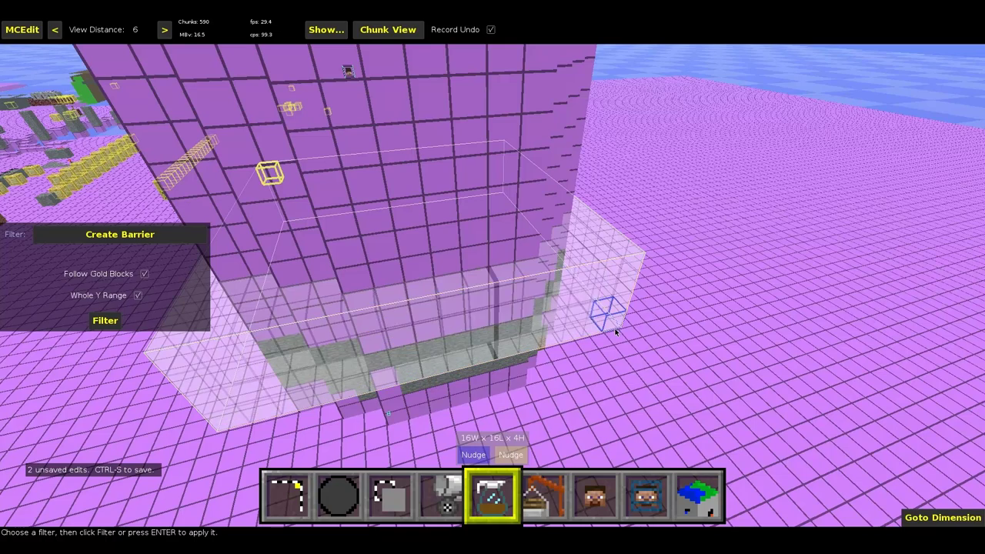
pyautogui.hotkey('ctrl', 's')
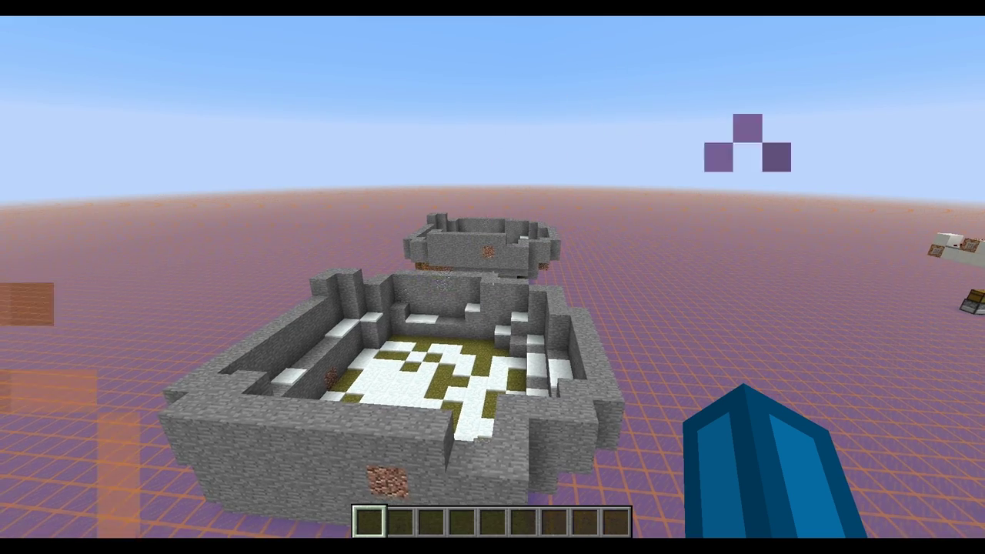
# Step: Switch to Minecraft and fly around the enclosures and against their walls to examine the invisible barriers
pyautogui.press('w')
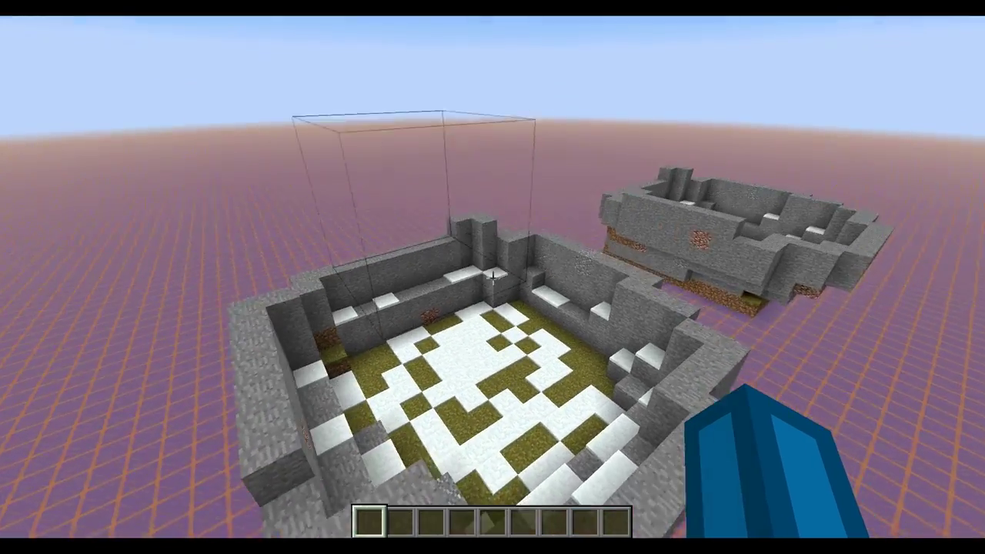
pyautogui.press('w')
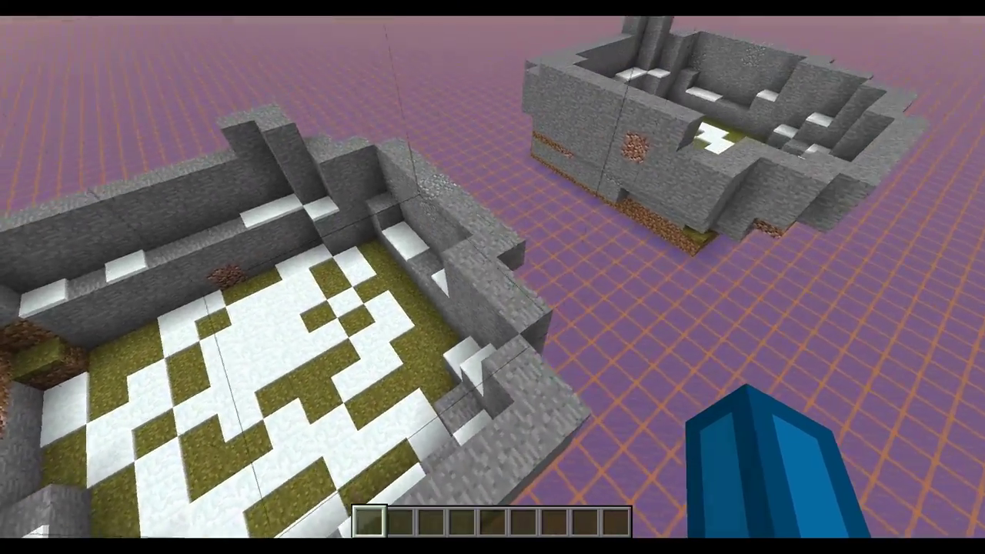
pyautogui.press('d')
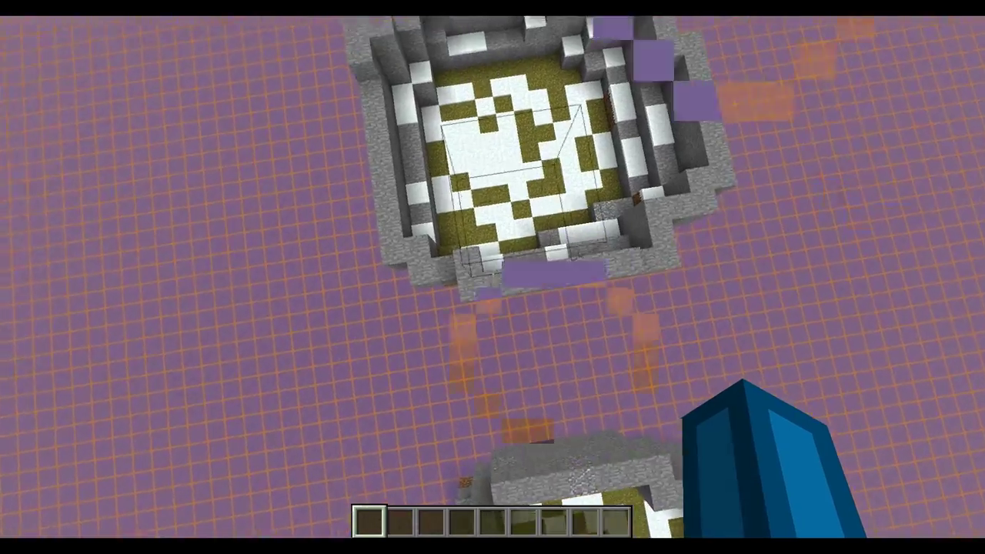
pyautogui.press('w')
pyautogui.press('shift')
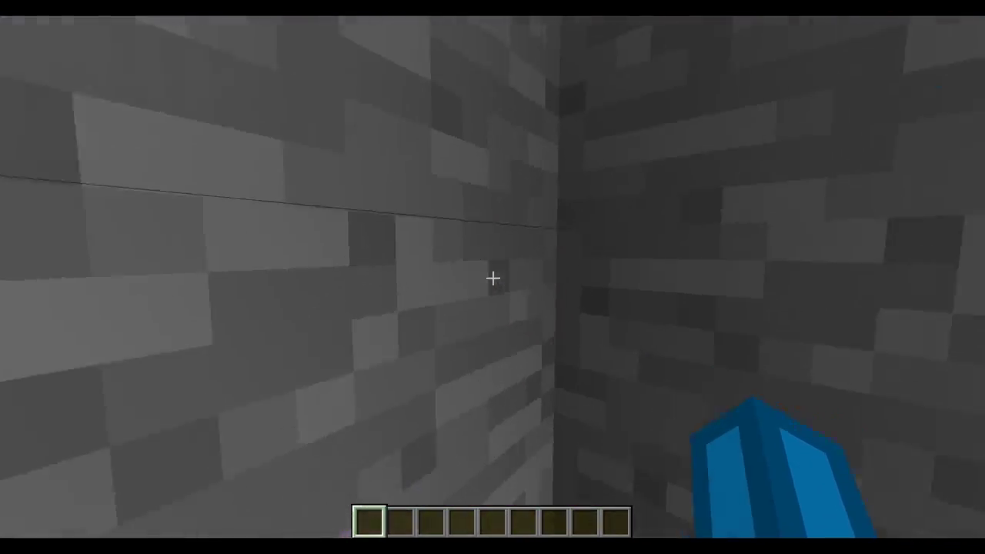
pyautogui.press('space')
pyautogui.press('a')
pyautogui.press('w')
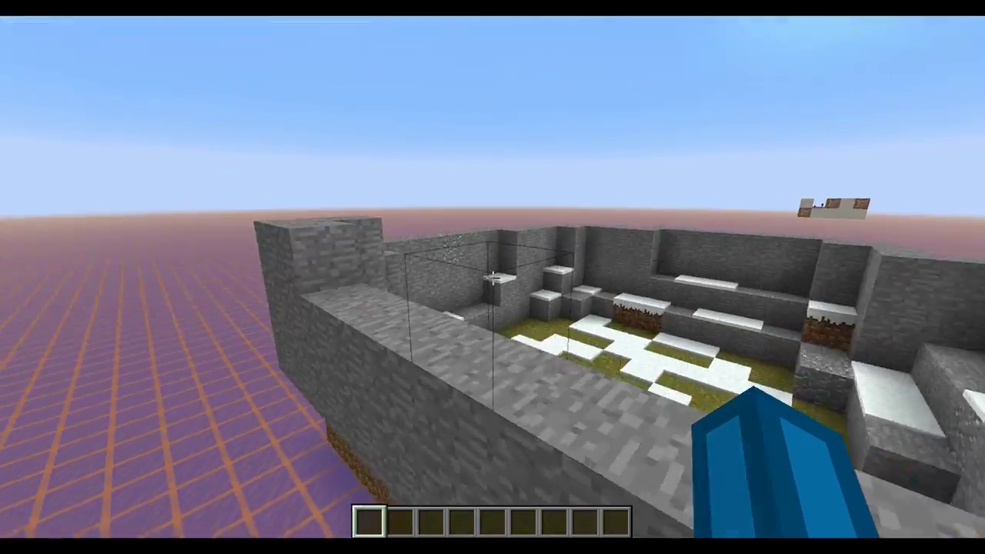
pyautogui.press('w')
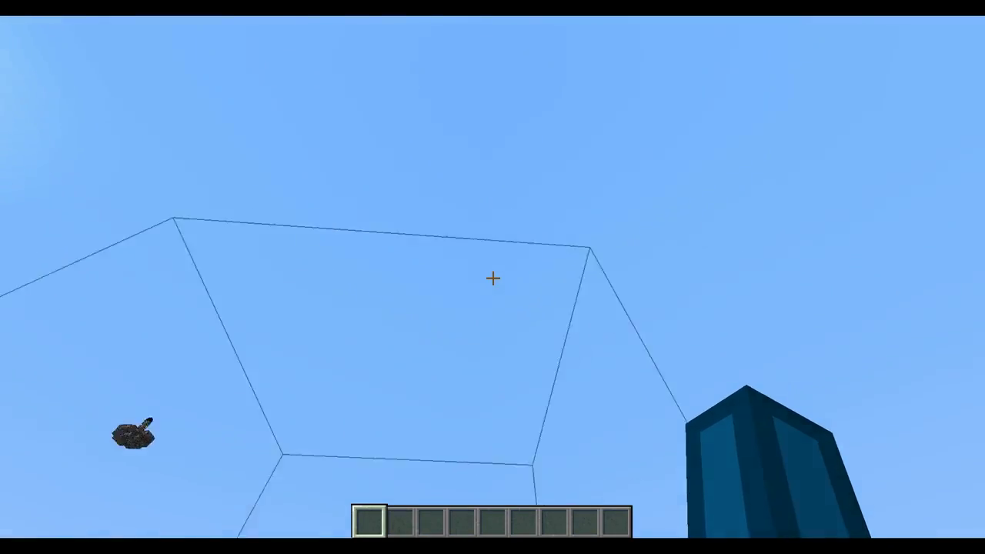
# Step: Show the debug coordinates and fly straight up along the invisible barrier wall to above the build limit to check its full height
pyautogui.press('space')
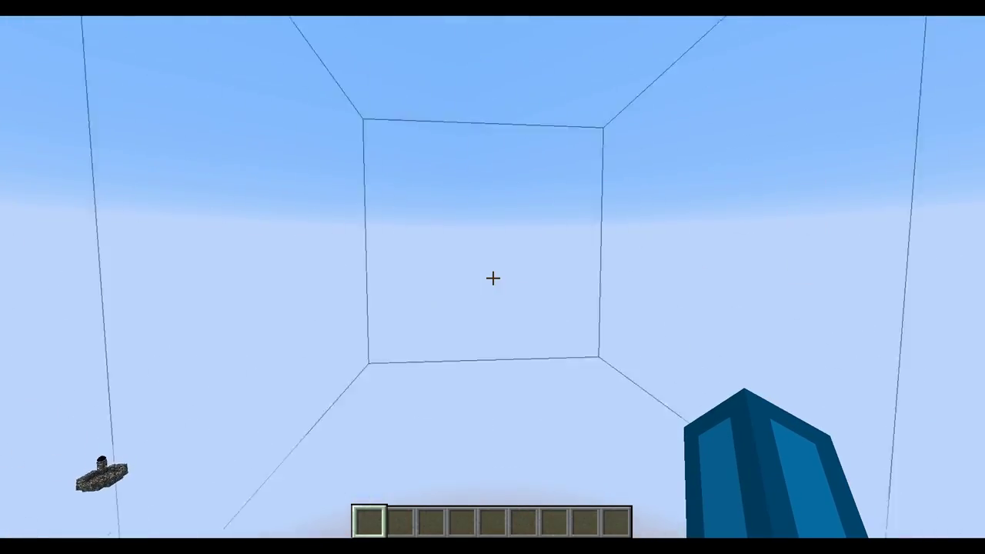
pyautogui.press('F3')
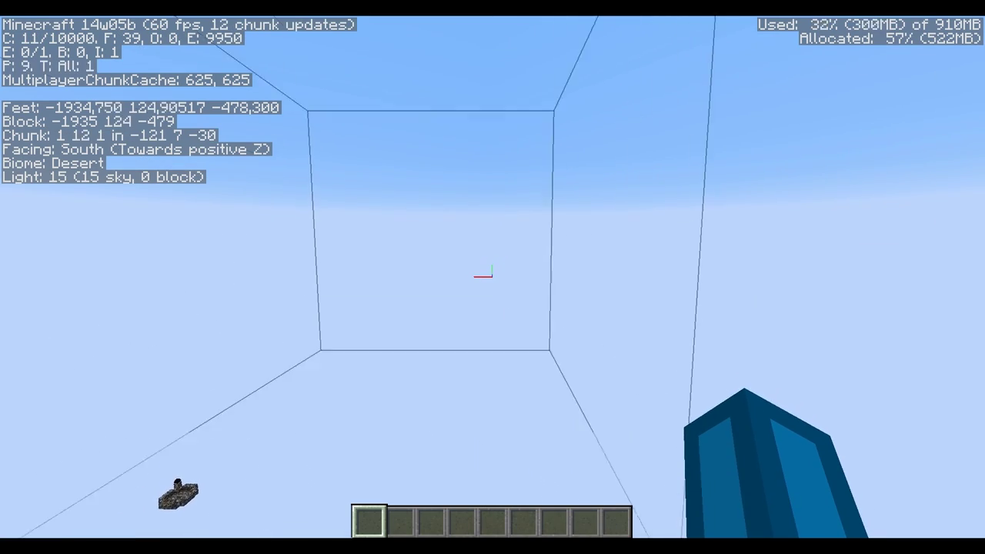
pyautogui.press('space')
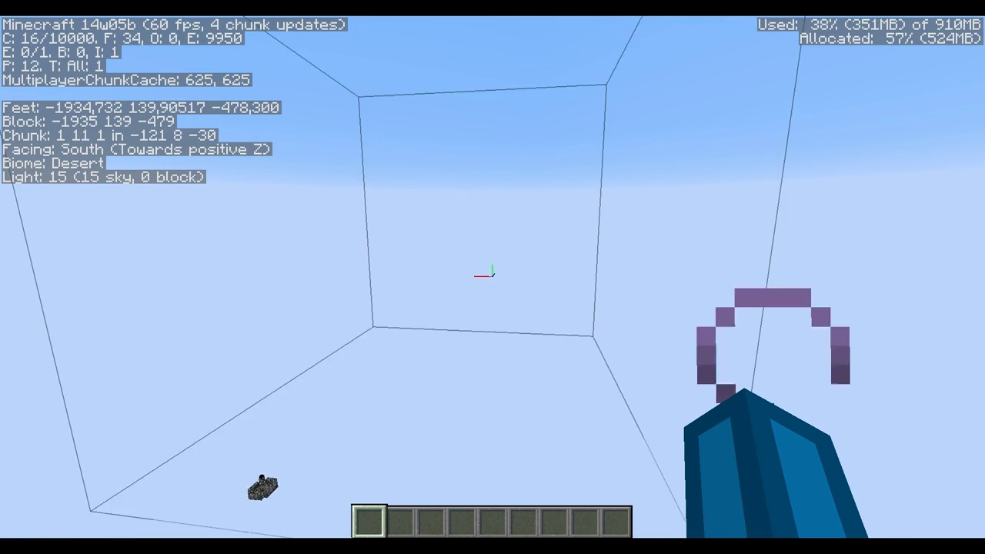
pyautogui.press('space')
pyautogui.press('space')
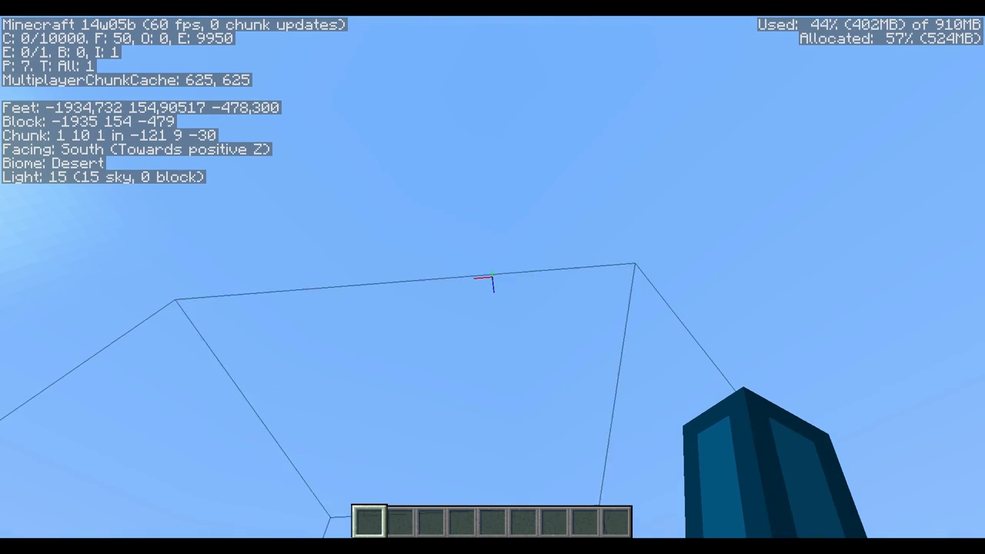
pyautogui.press('space')
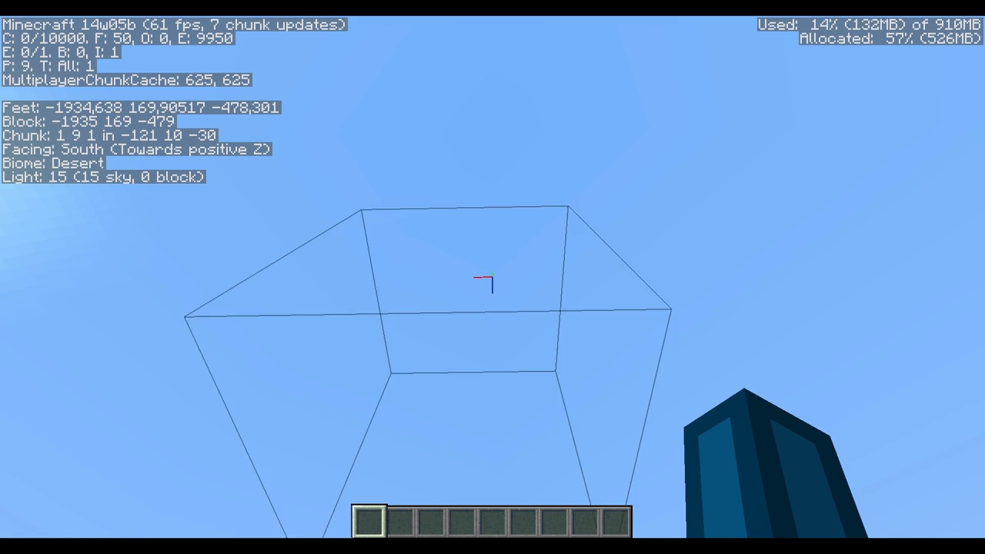
pyautogui.press('space')
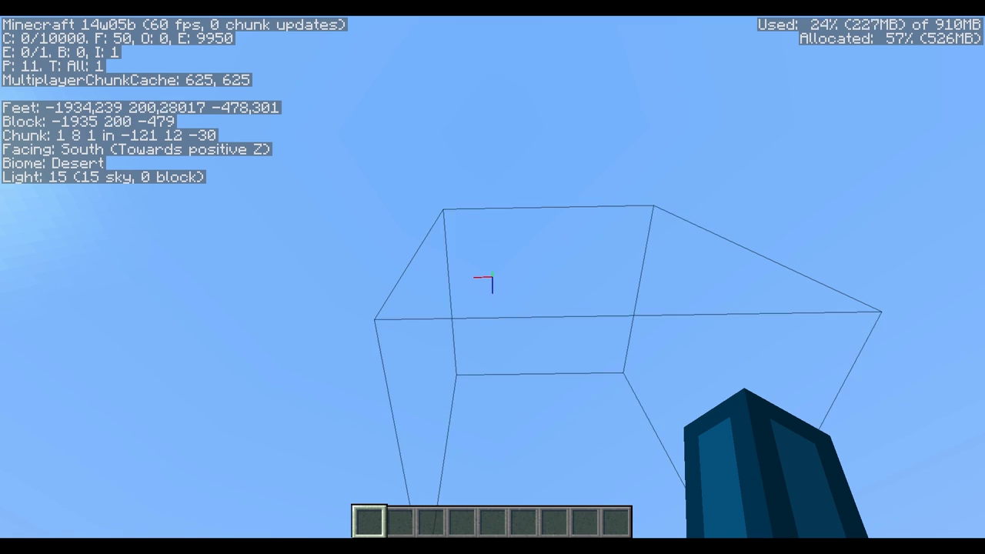
pyautogui.press('space')
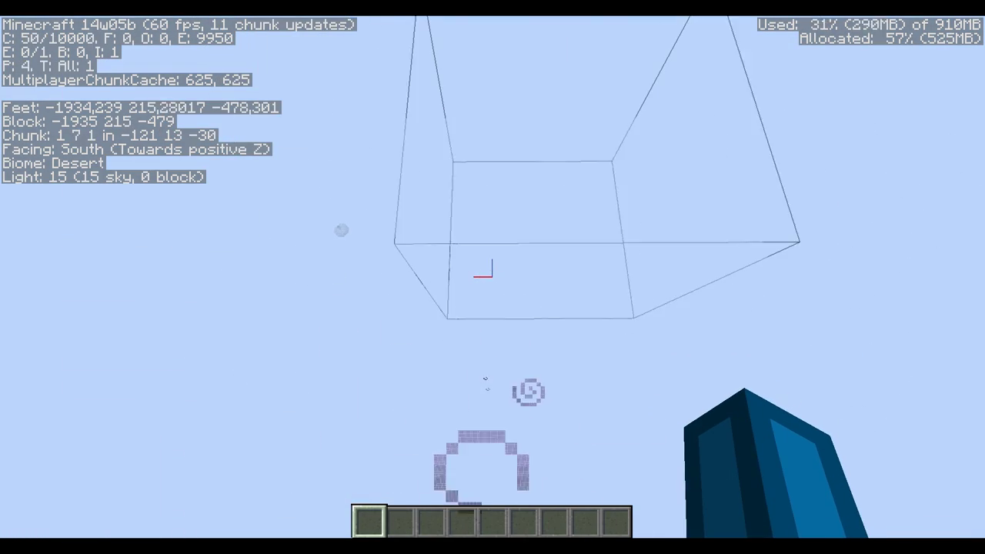
pyautogui.press('space')
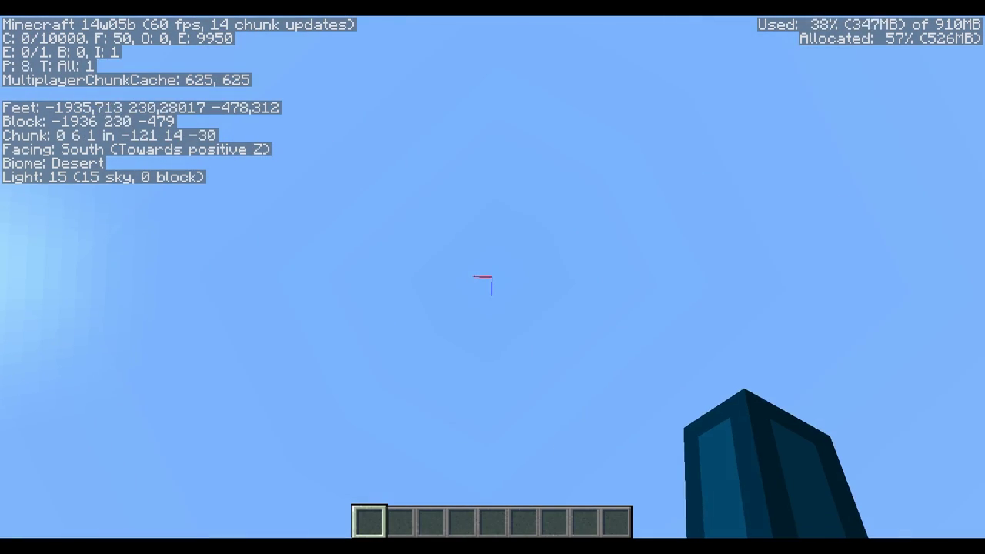
pyautogui.press('space')
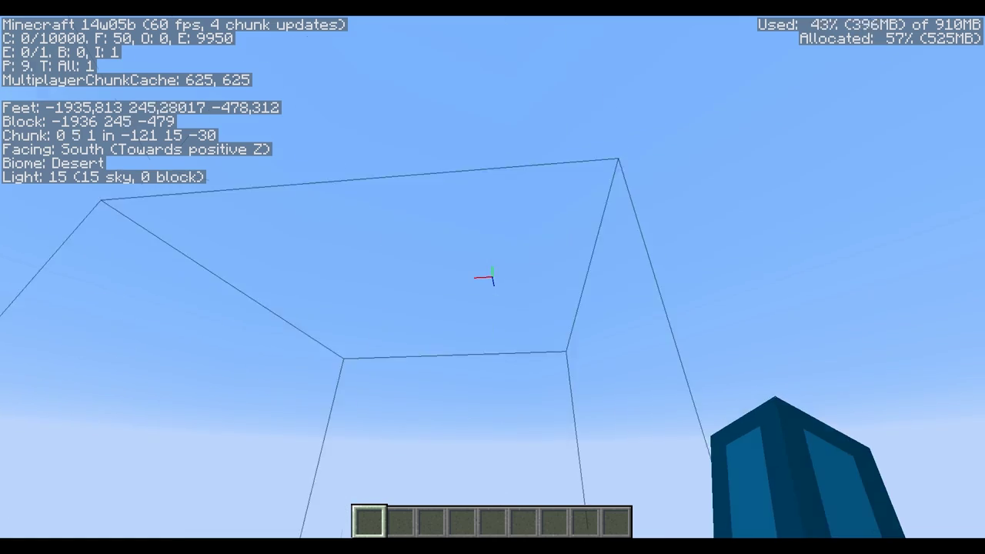
pyautogui.press('space')
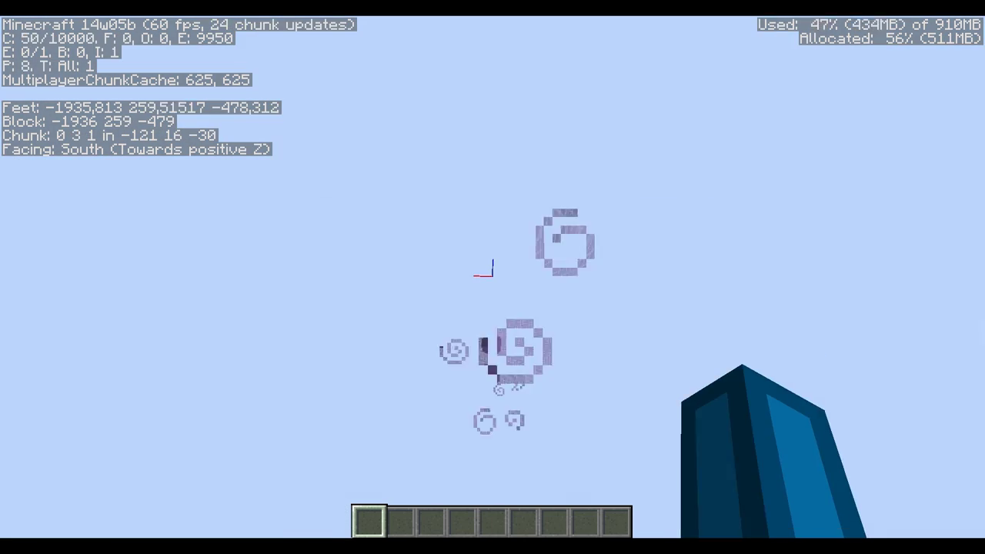
# Step: Descend onto the top of the barrier and move across its edge to examine where the wall ends
pyautogui.press('shift')
pyautogui.press('d')
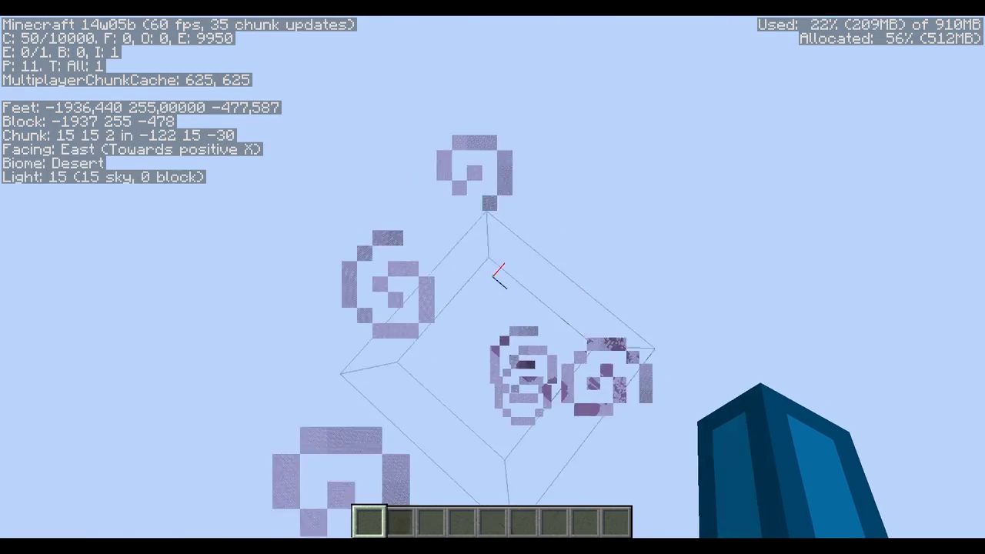
pyautogui.press('w')
pyautogui.press('w')
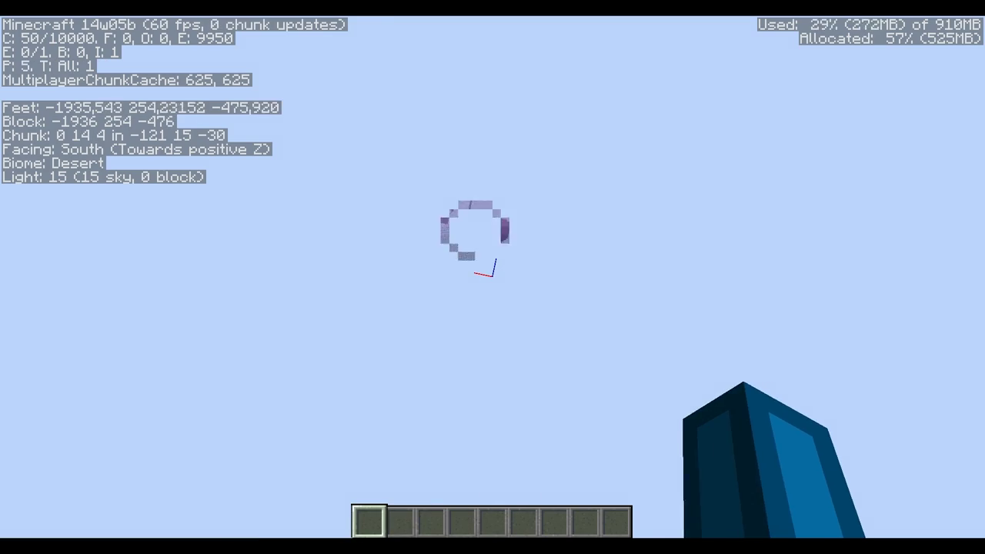